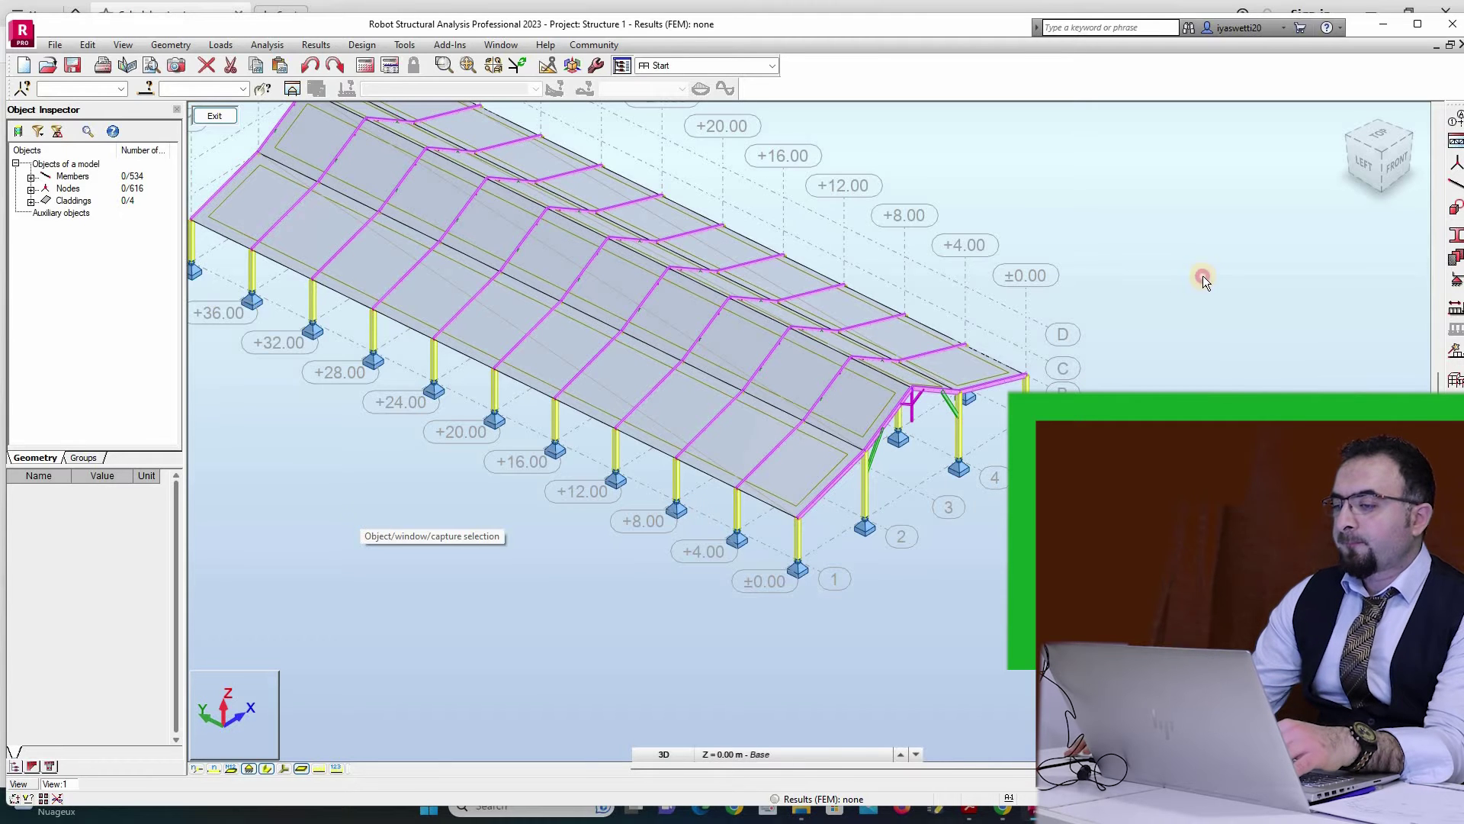
Orbit the shed model to a new angle and bring up the Load Types dialog.
{"action": "left_click_drag", "start_coordinate": [1347, 172], "coordinate": [1318, 311]}
{"action": "middle_click_drag", "start_coordinate": [1318, 311], "coordinate": [1113, 372]}
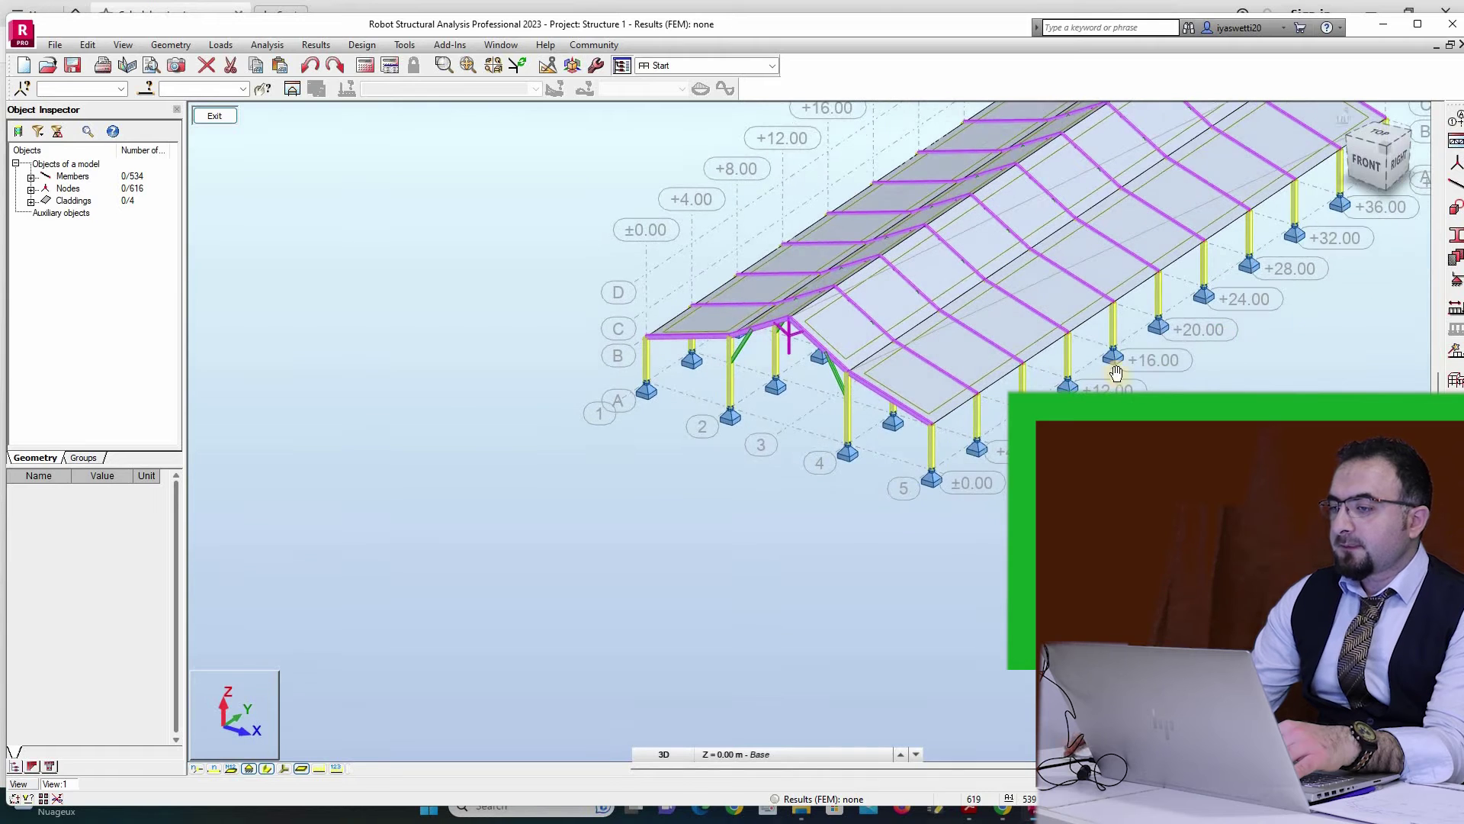
{"action": "left_click", "coordinate": [1457, 309]}
{"action": "left_click", "coordinate": [1455, 308]}
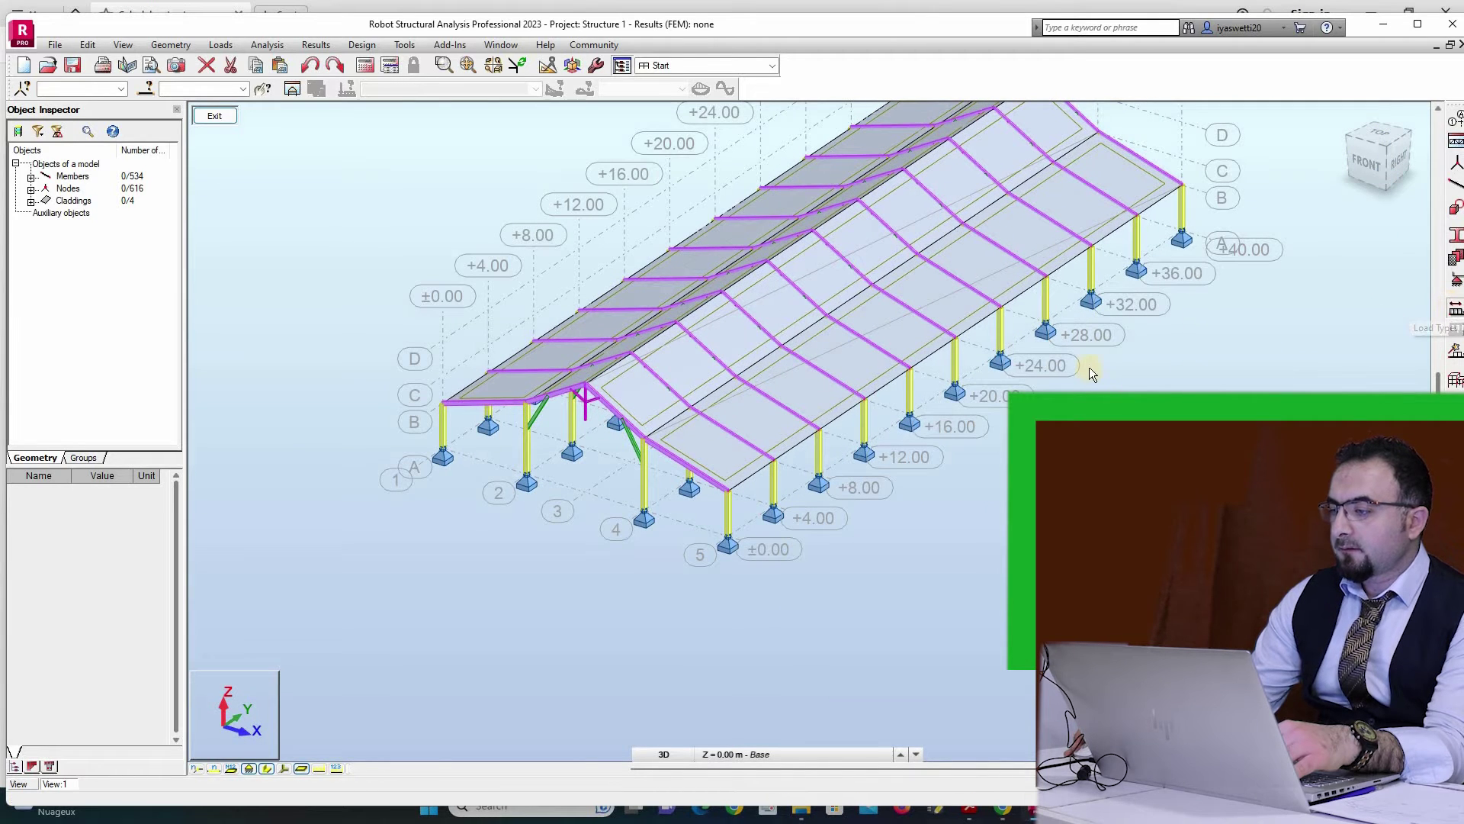
{"action": "left_click_drag", "start_coordinate": [654, 81], "coordinate": [718, 138]}
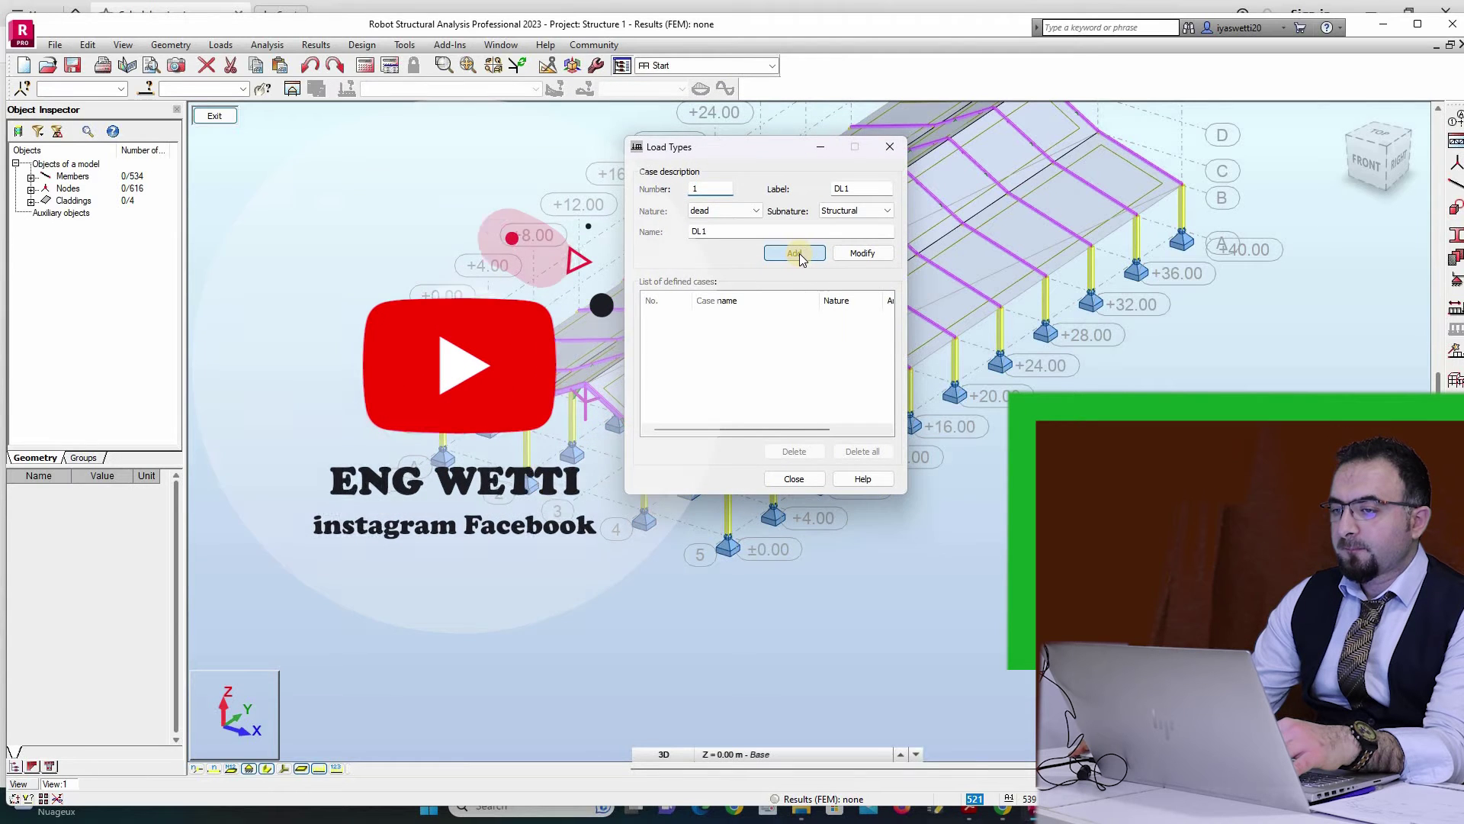
Add load cases DL1 as structural dead and DL2 as non-structural dead.
{"action": "left_click", "coordinate": [796, 253]}
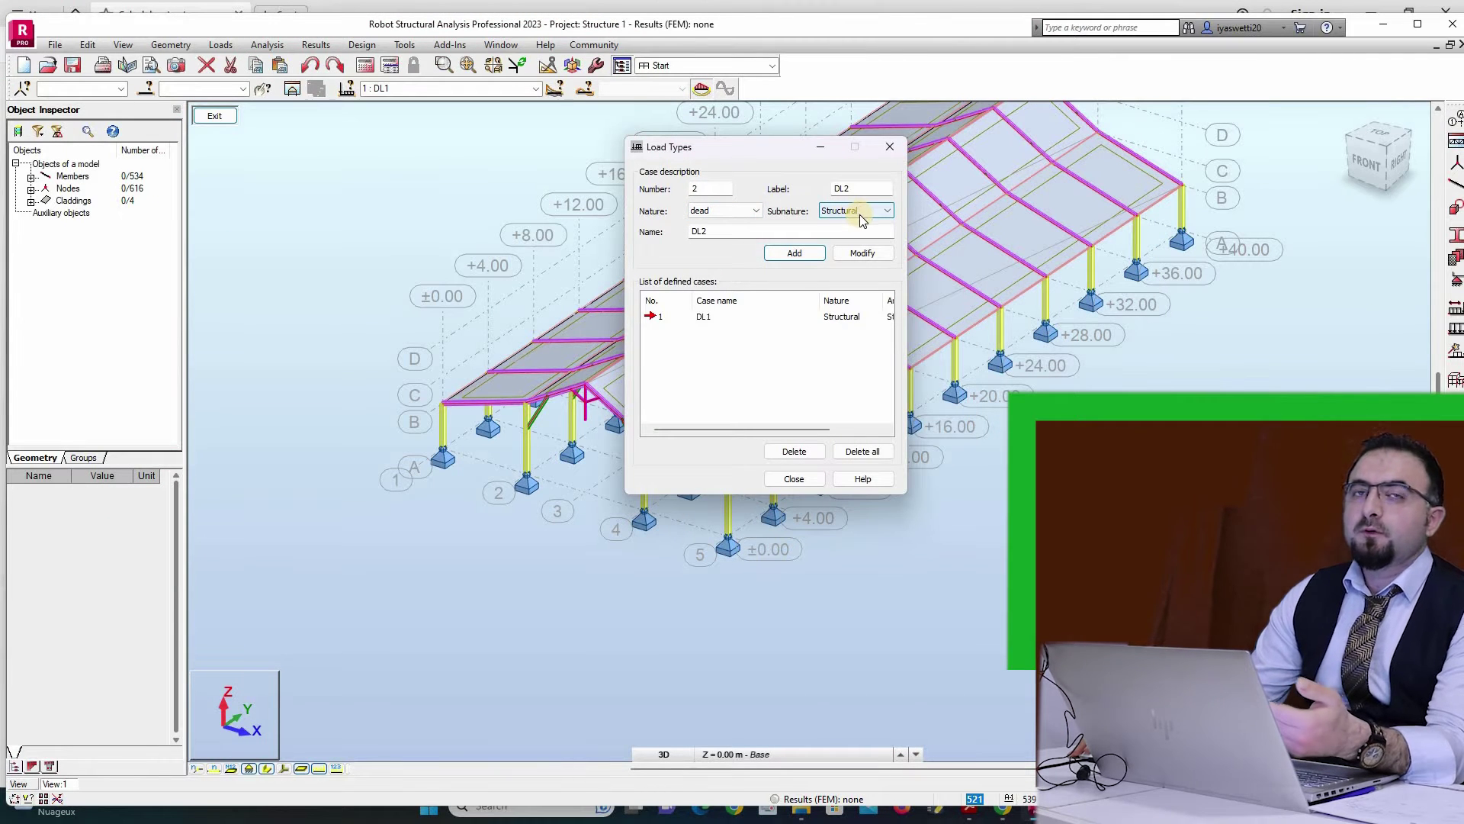
{"action": "left_click", "coordinate": [854, 214]}
{"action": "left_click", "coordinate": [848, 234]}
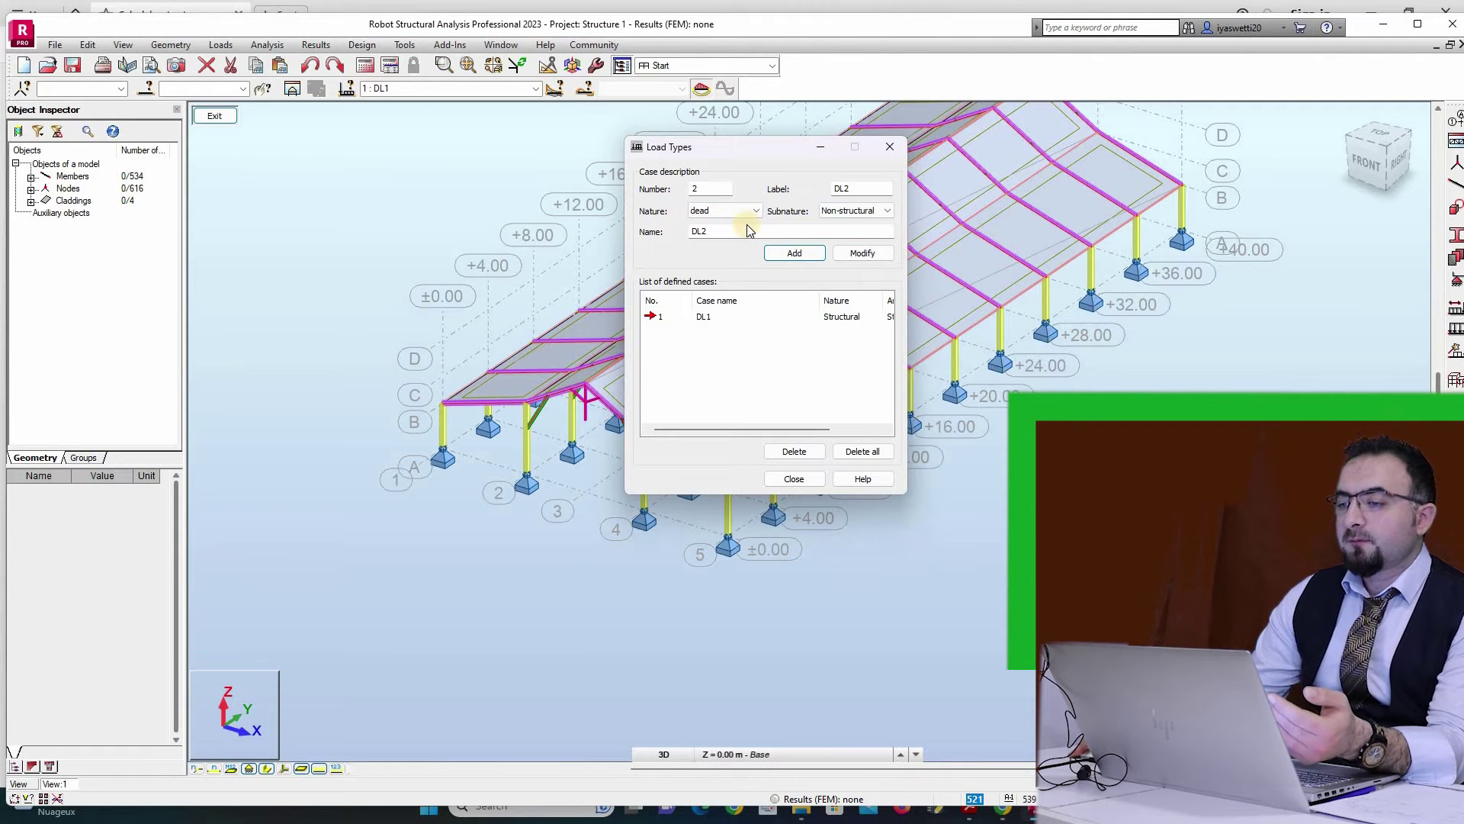
{"action": "left_click", "coordinate": [783, 259]}
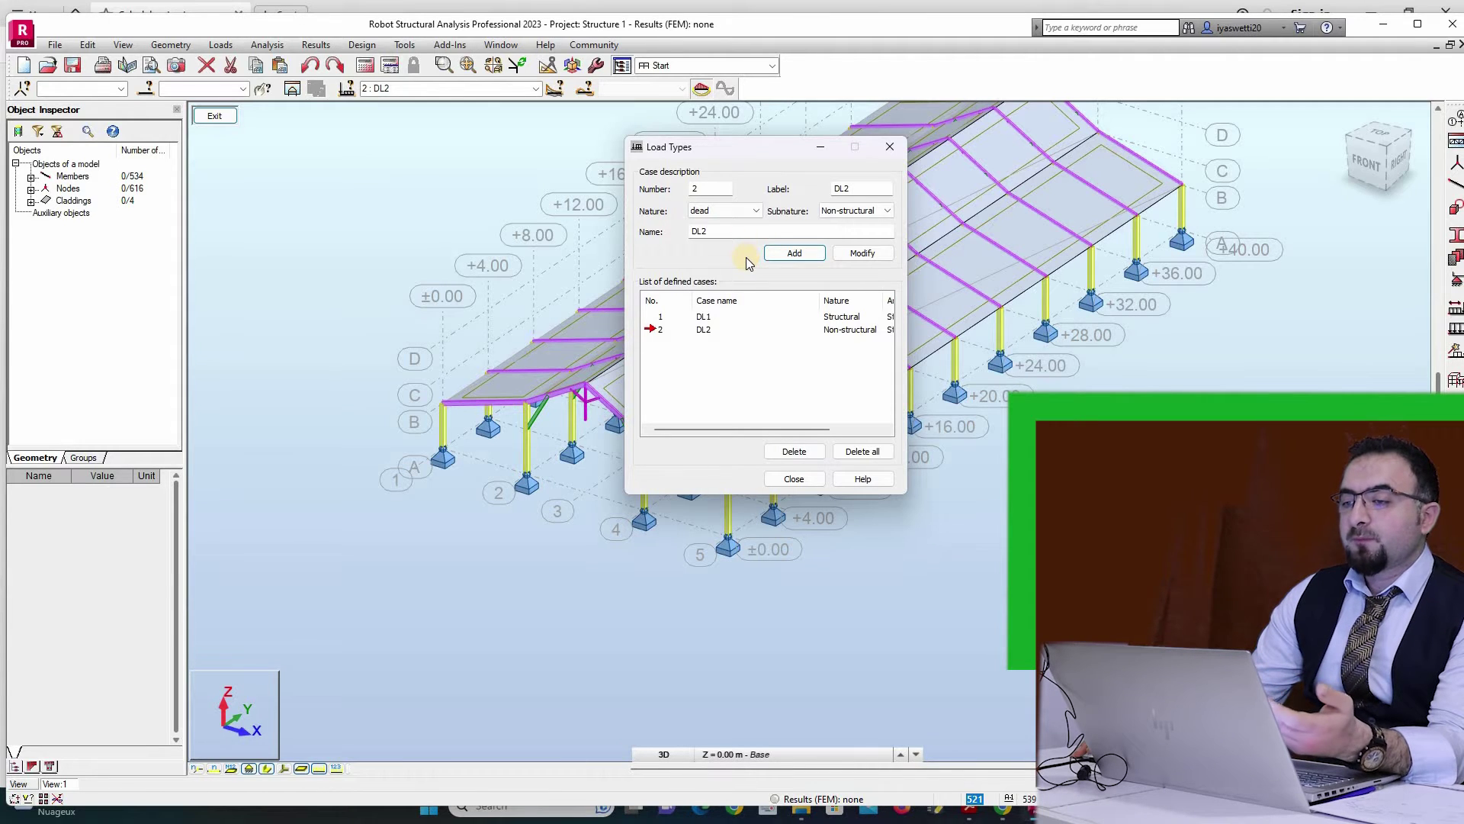
Add snow case SN1 and accidental case ACC1, then close Load Types.
{"action": "left_click", "coordinate": [730, 207]}
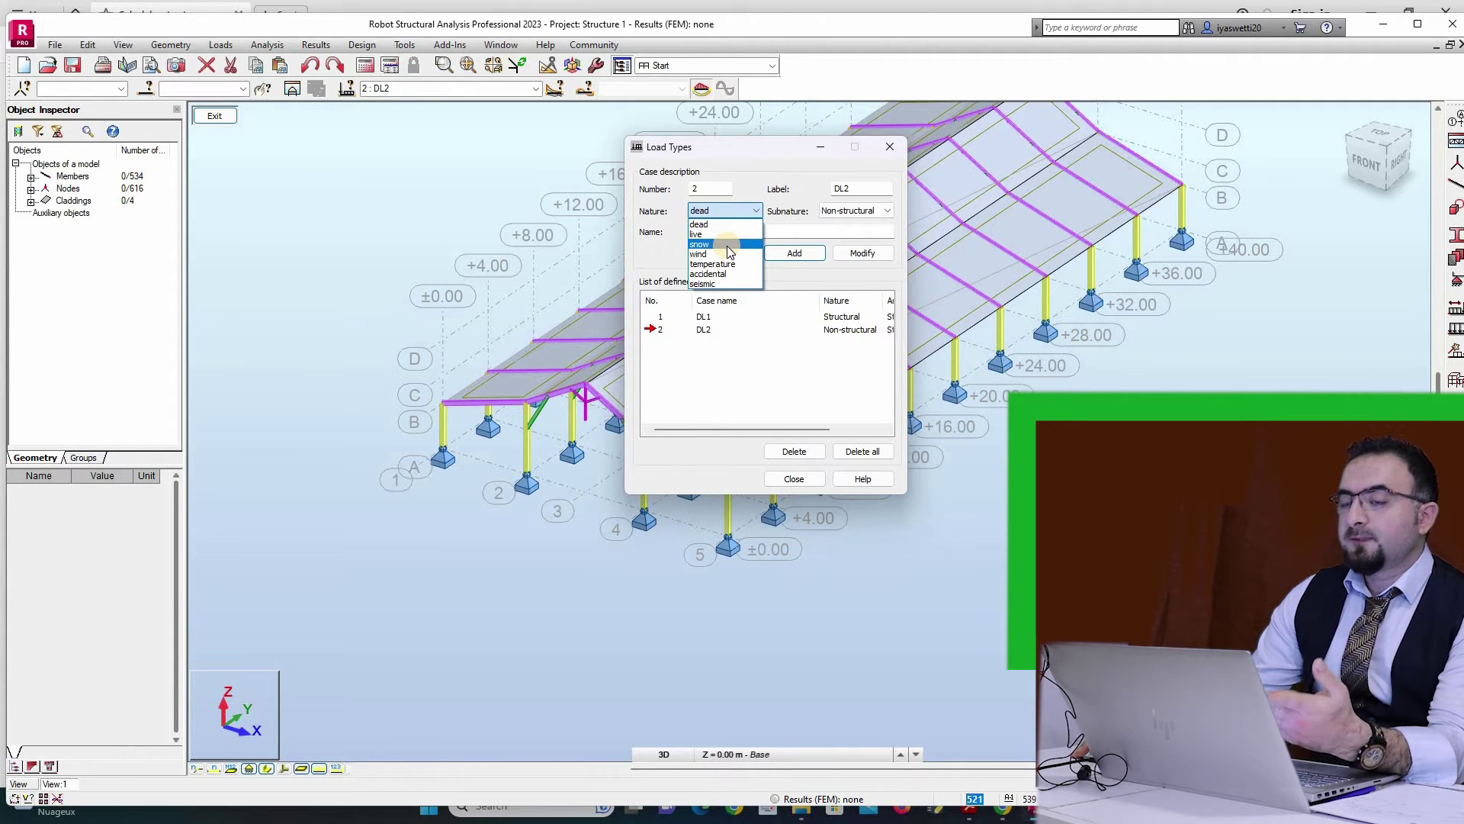
{"action": "left_click", "coordinate": [741, 244]}
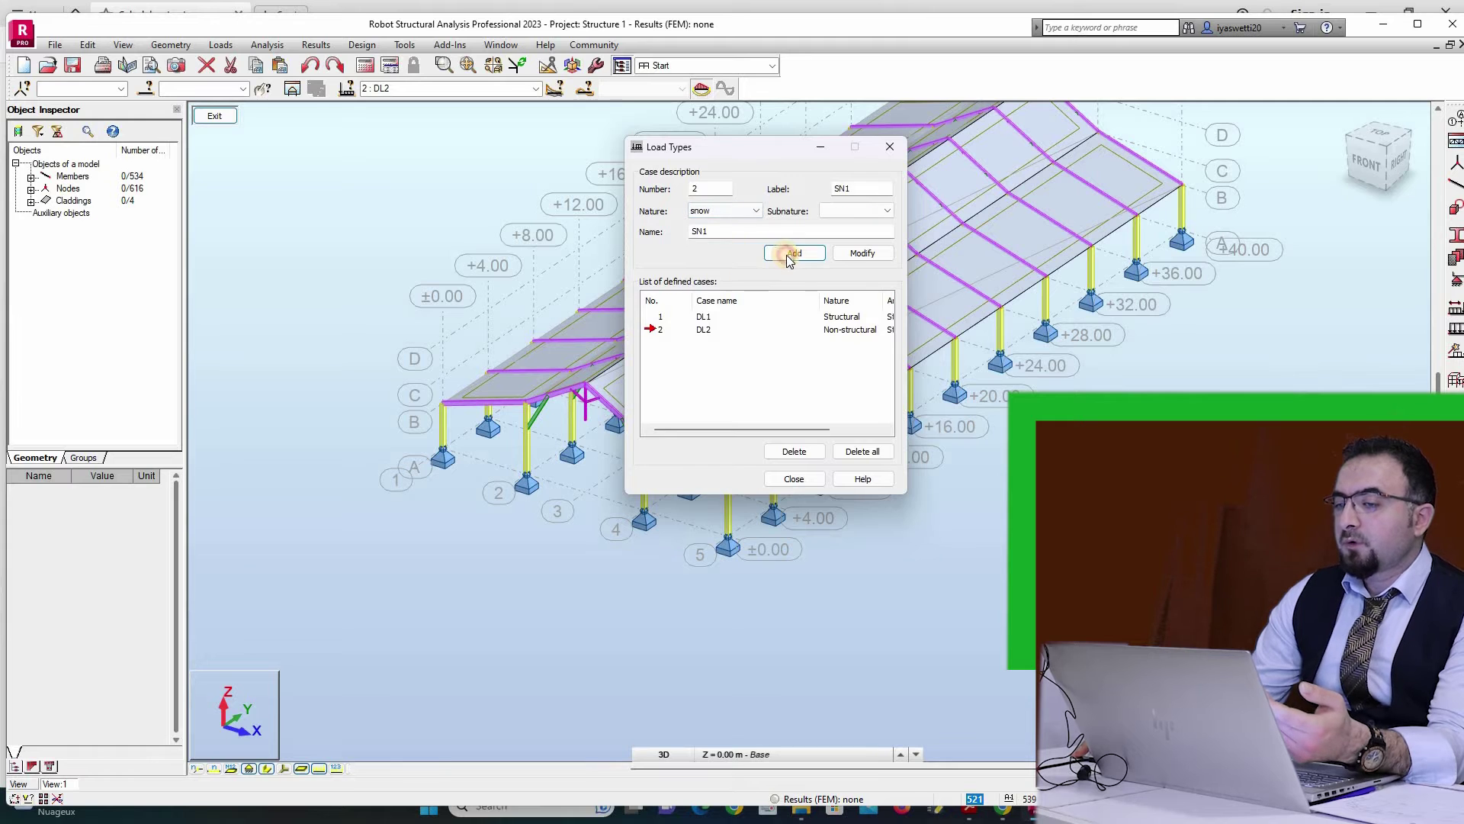
{"action": "left_click", "coordinate": [785, 253]}
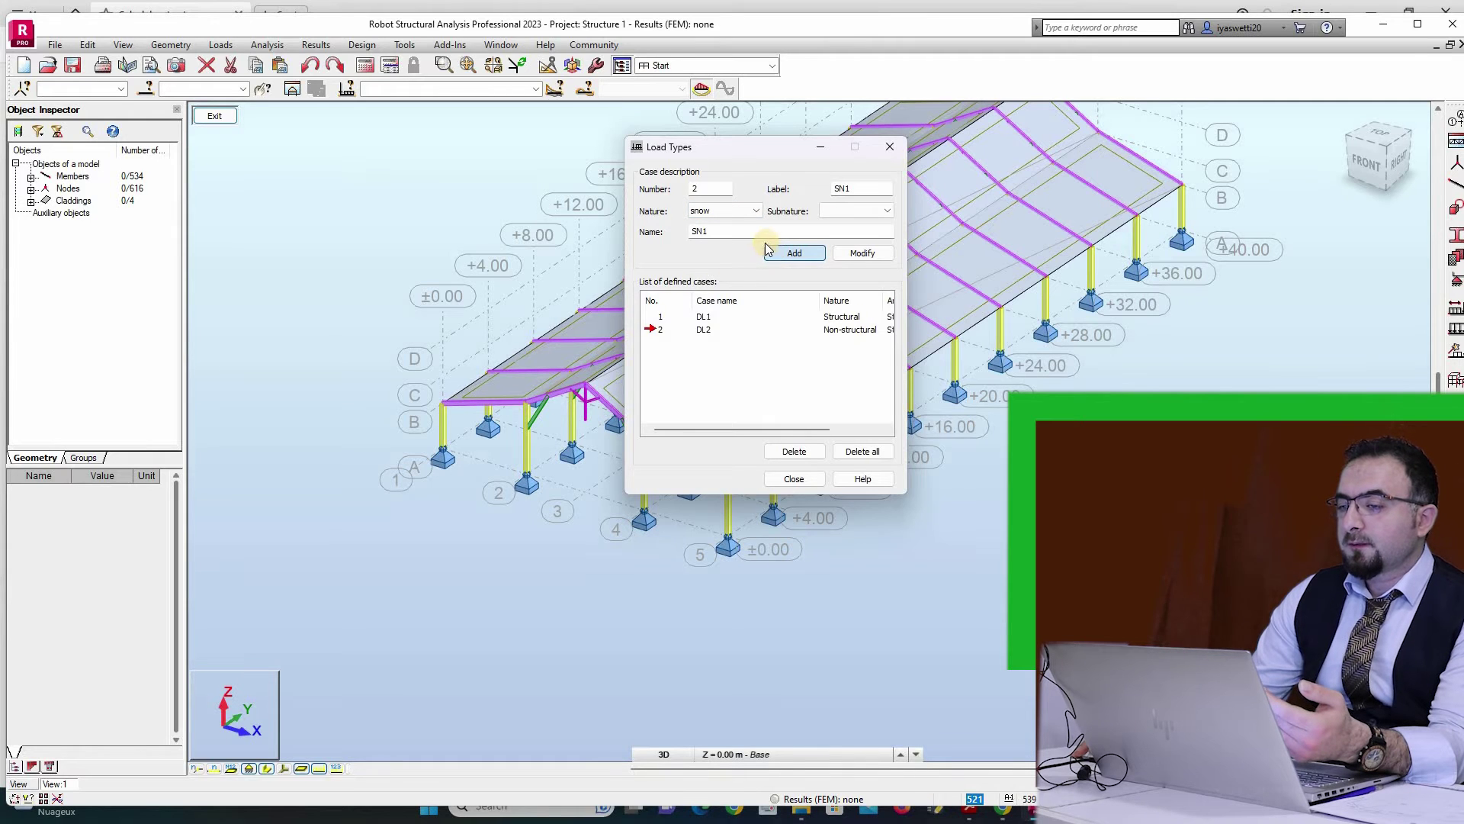
{"action": "left_click", "coordinate": [740, 213]}
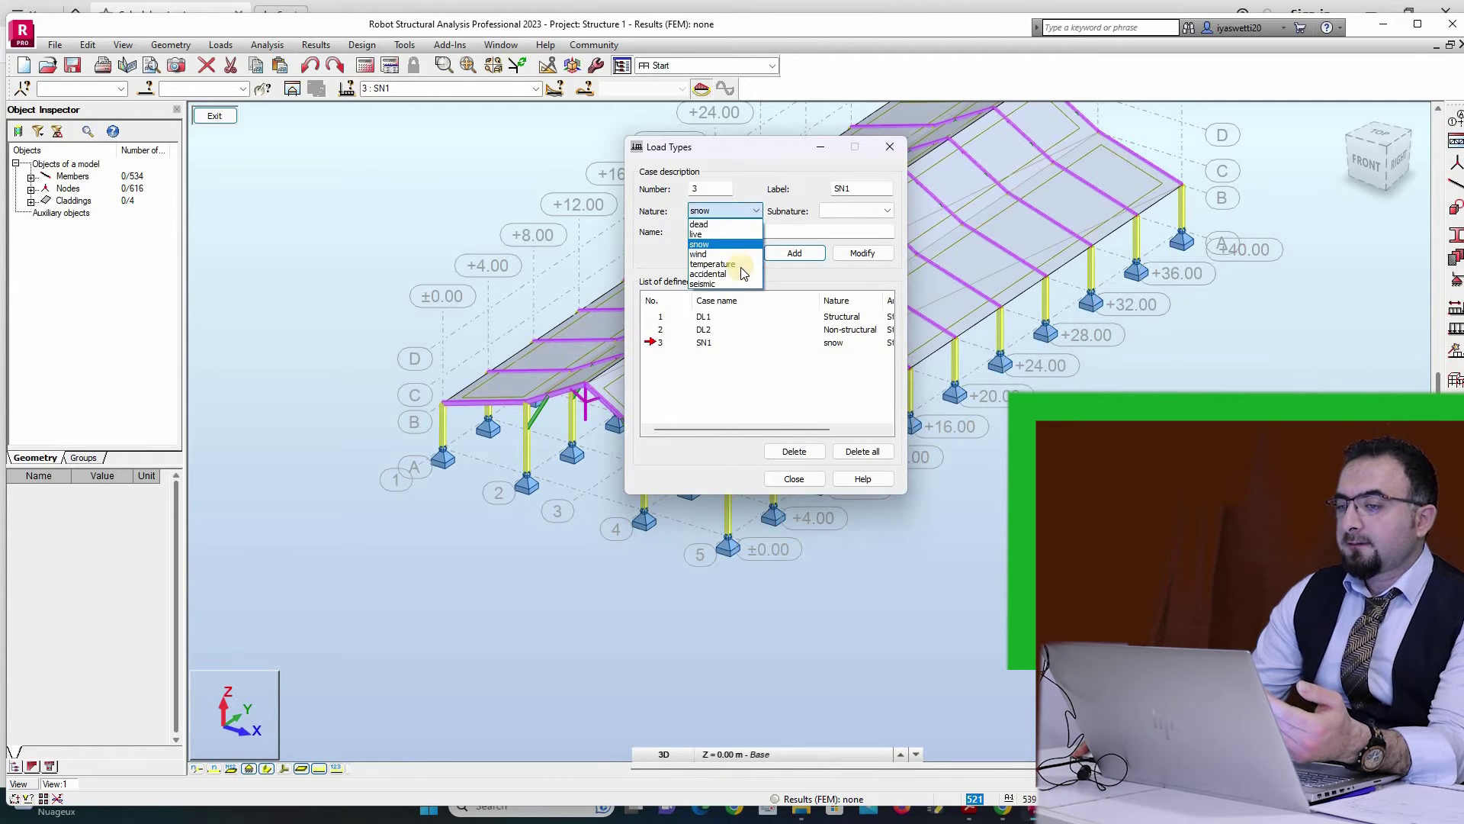
{"action": "left_click", "coordinate": [740, 273]}
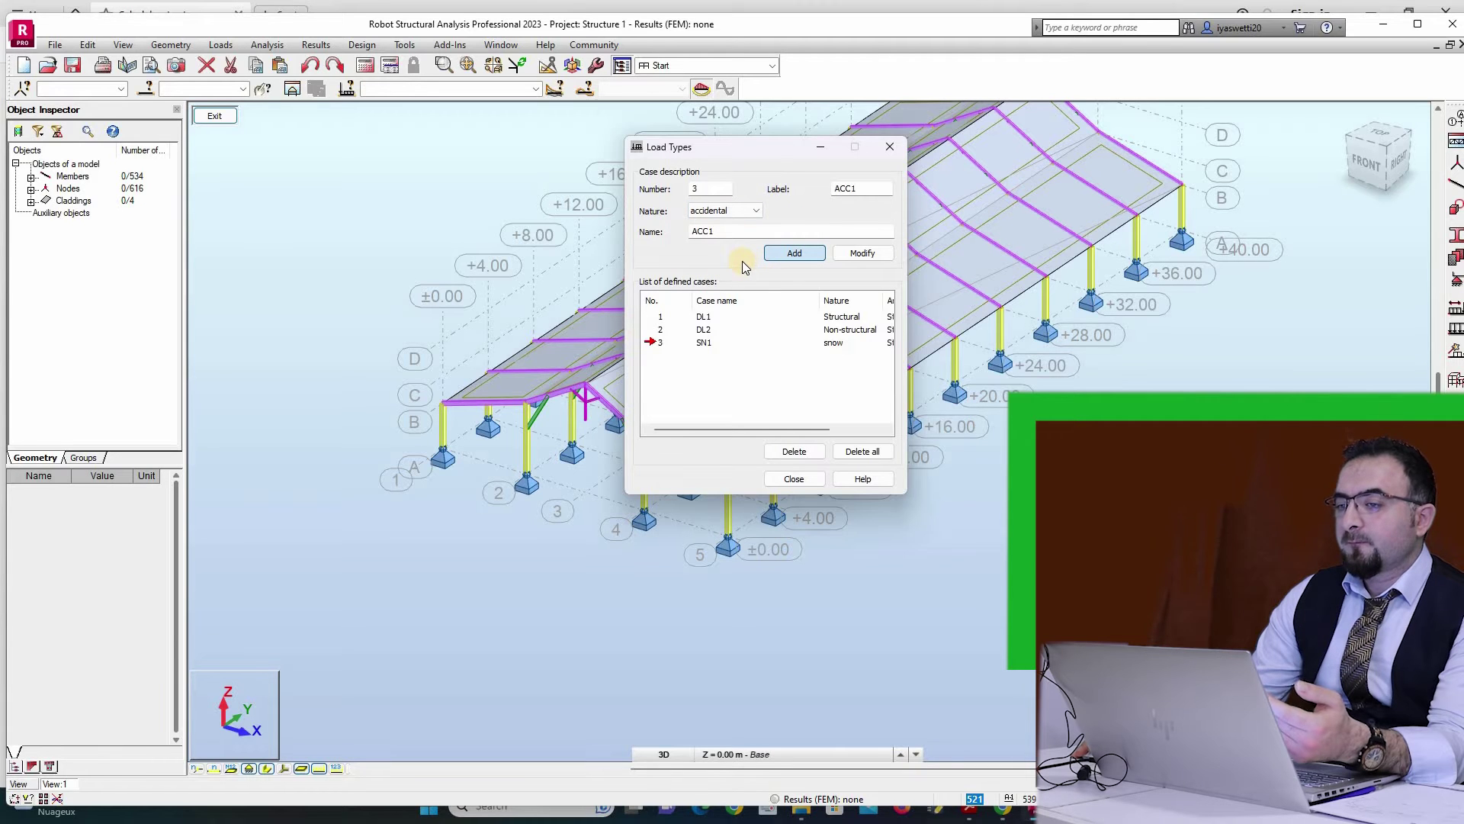
{"action": "left_click", "coordinate": [766, 253]}
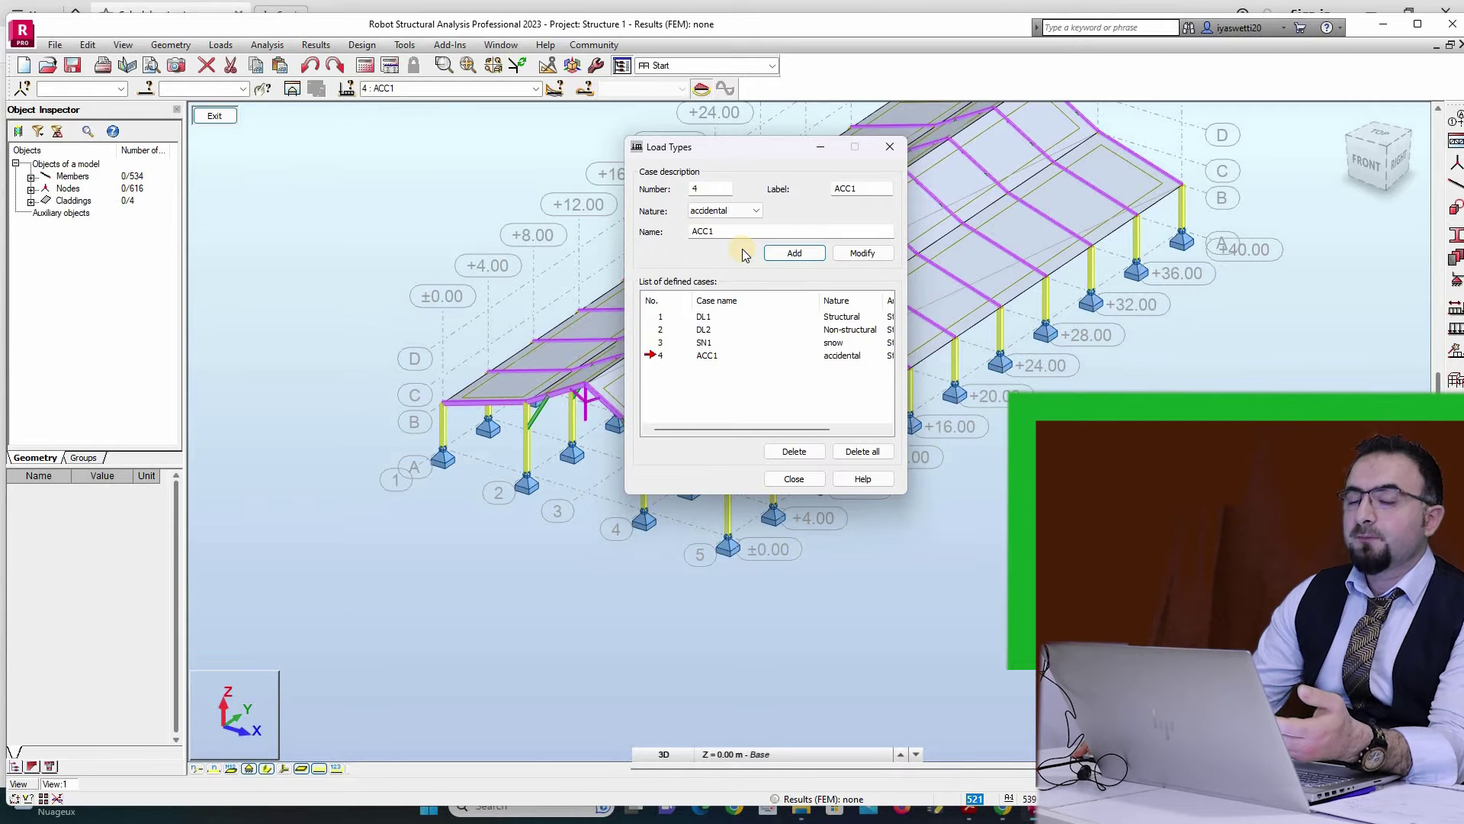
{"action": "left_click", "coordinate": [795, 478]}
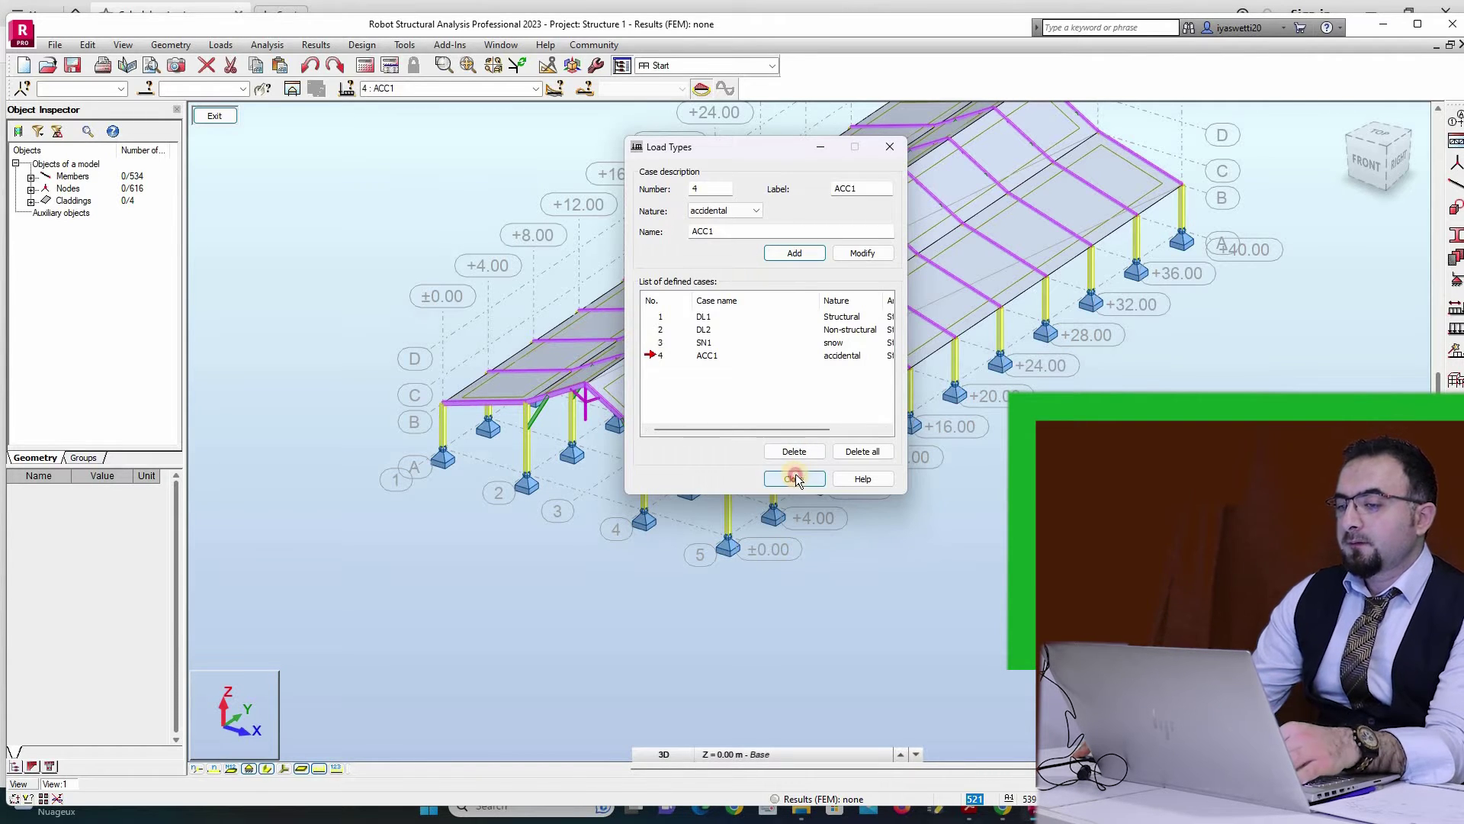
Define a uniform planar surface load in the Load Definition window.
{"action": "left_click", "coordinate": [1456, 333]}
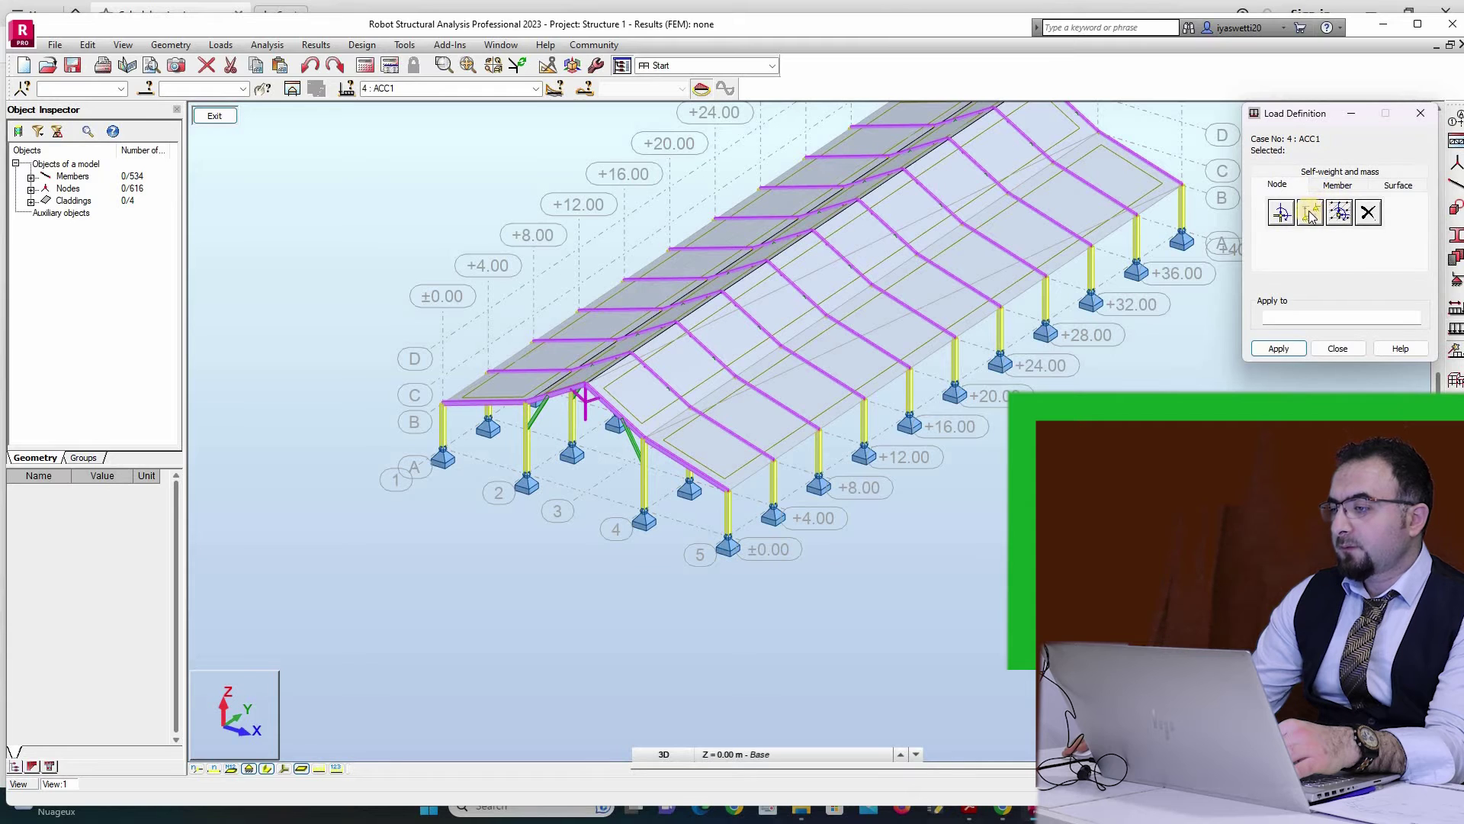
{"action": "left_click", "coordinate": [1398, 185]}
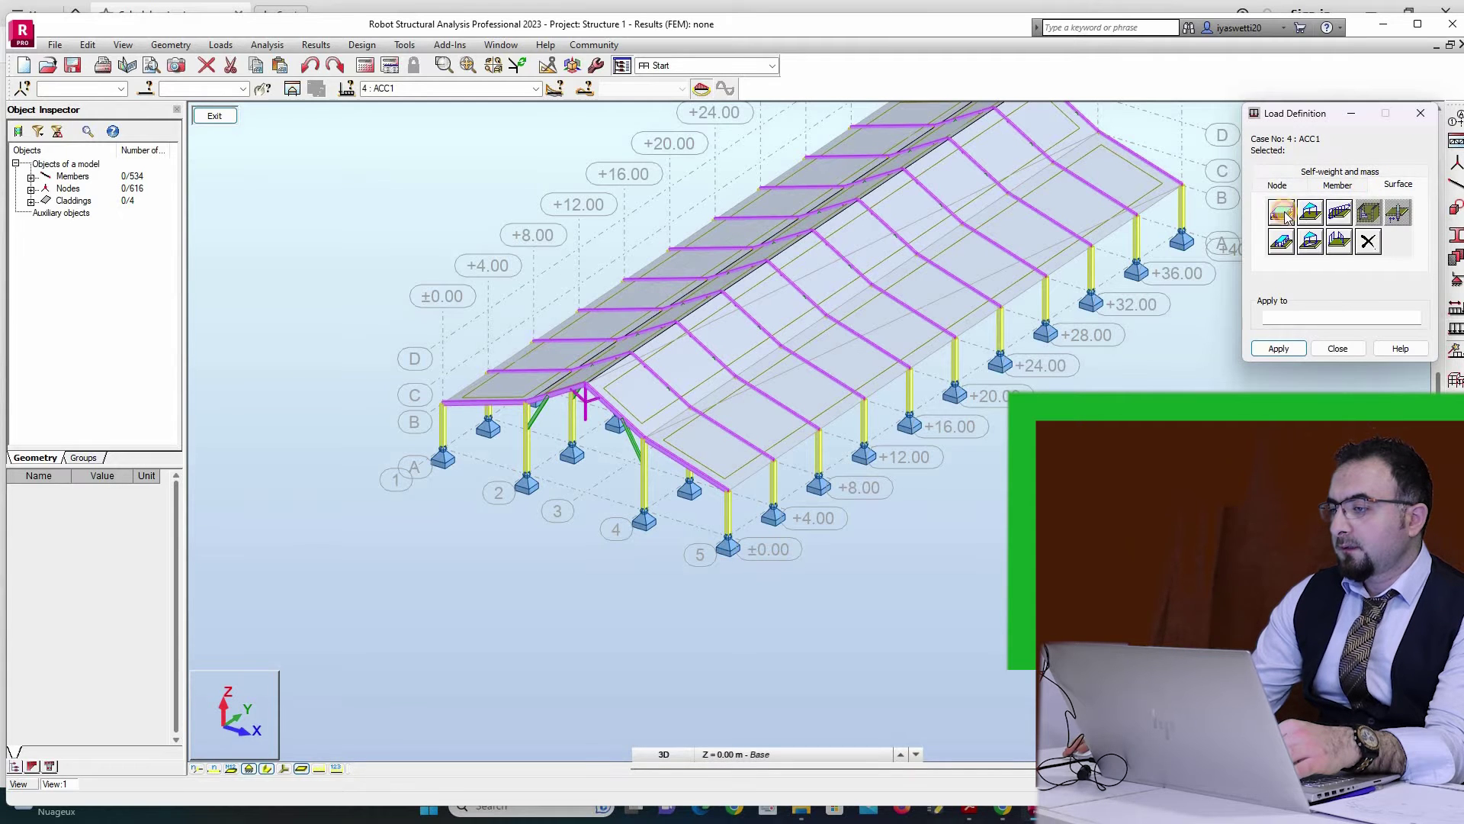
{"action": "left_click", "coordinate": [1284, 214]}
{"action": "left_click_drag", "start_coordinate": [1363, 308], "coordinate": [1284, 301]}
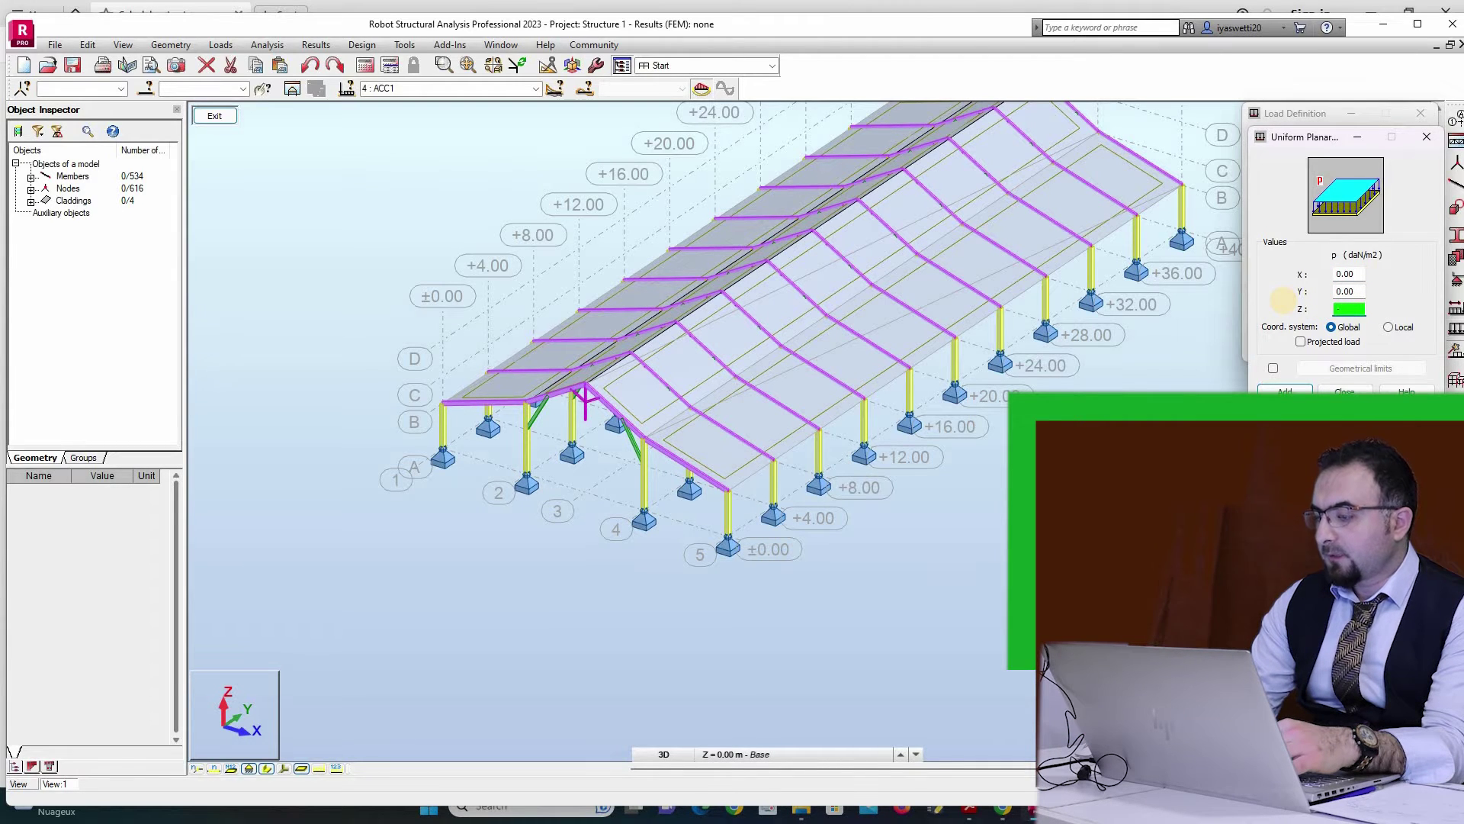
{"action": "left_click", "coordinate": [1285, 389]}
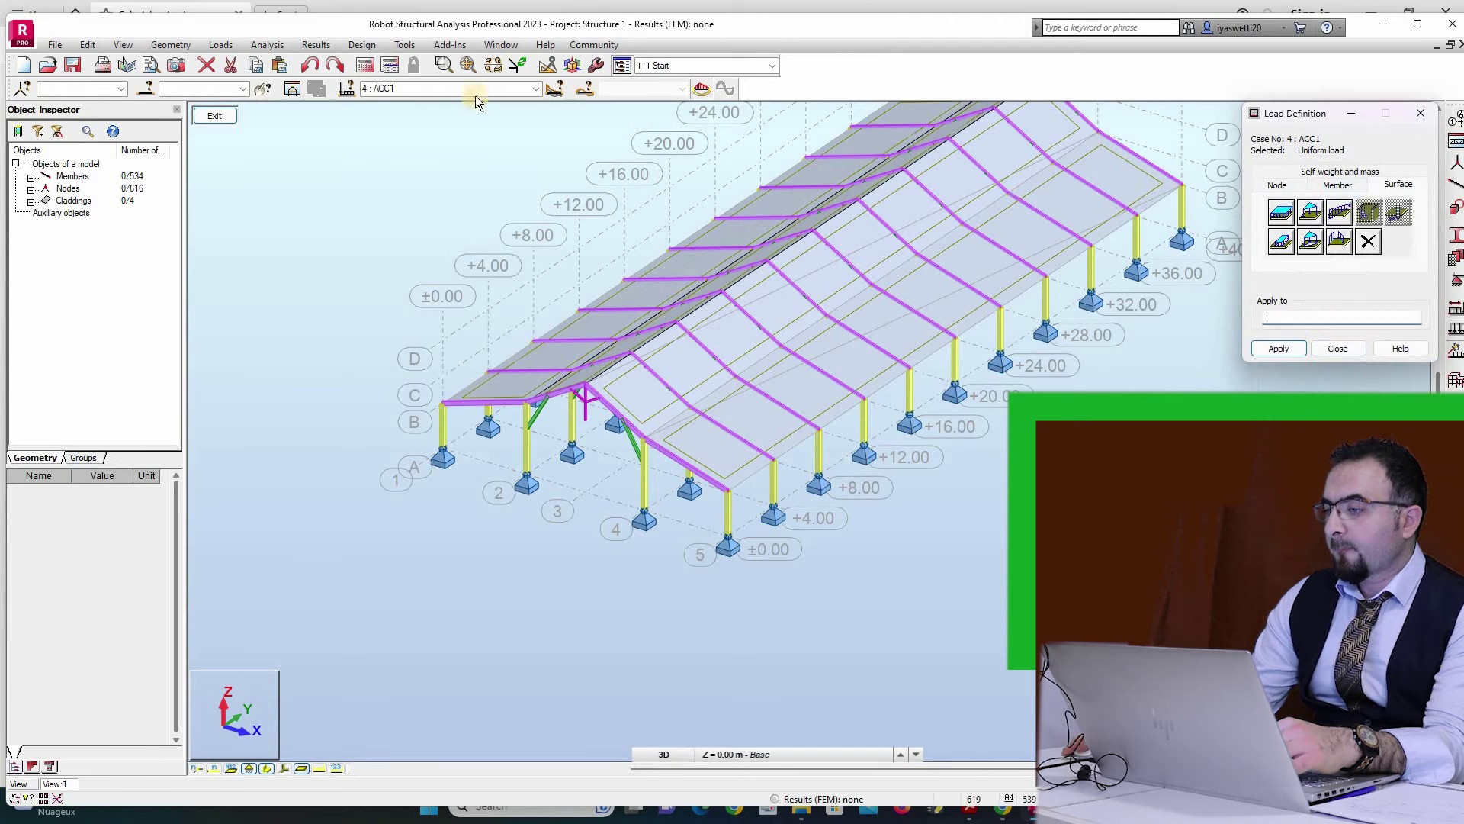
Select roof cladding contours 535to538 and apply the uniform load to them.
{"action": "left_click", "coordinate": [147, 88]}
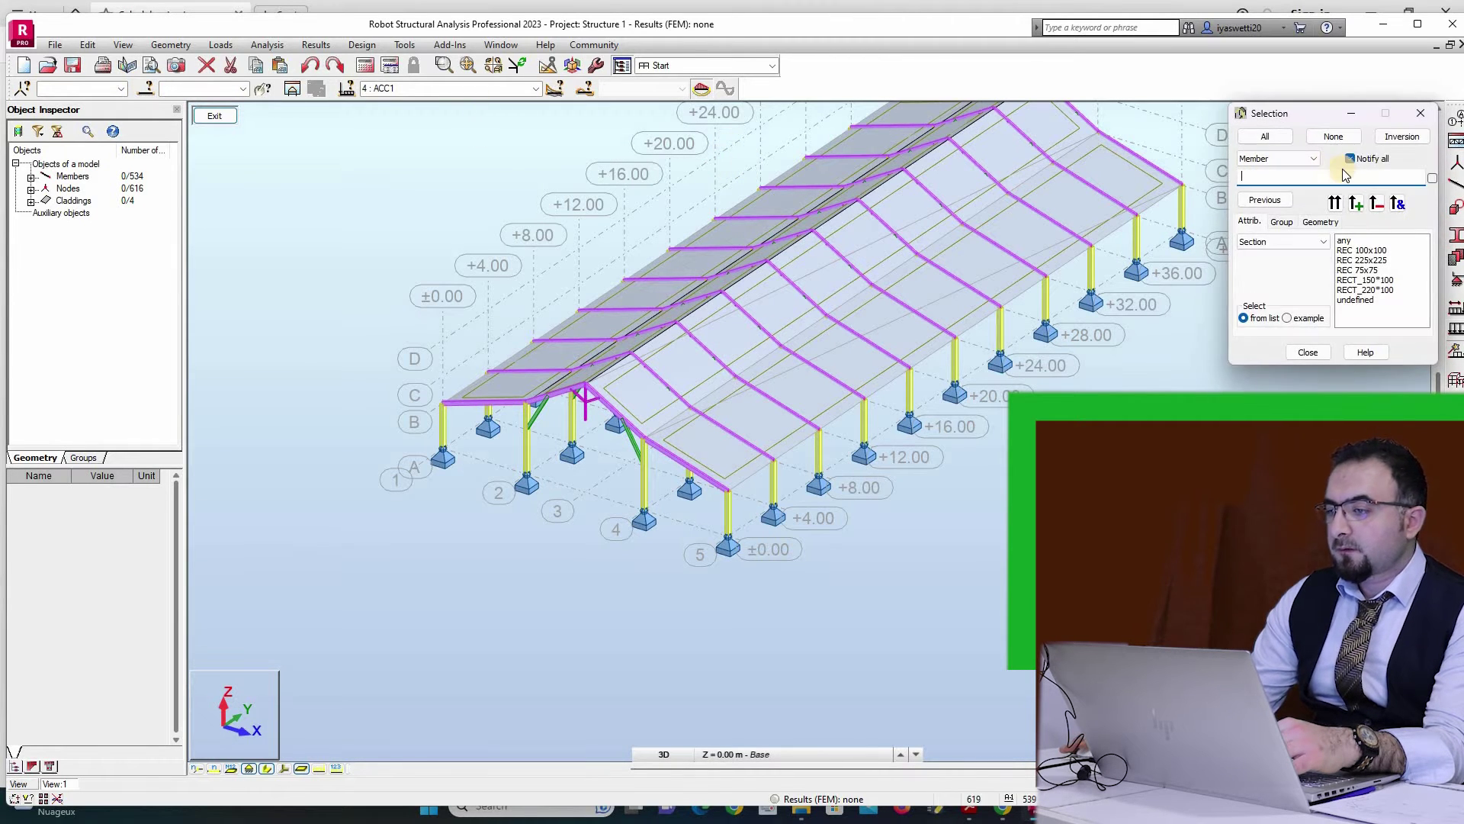
{"action": "left_click", "coordinate": [1095, 186]}
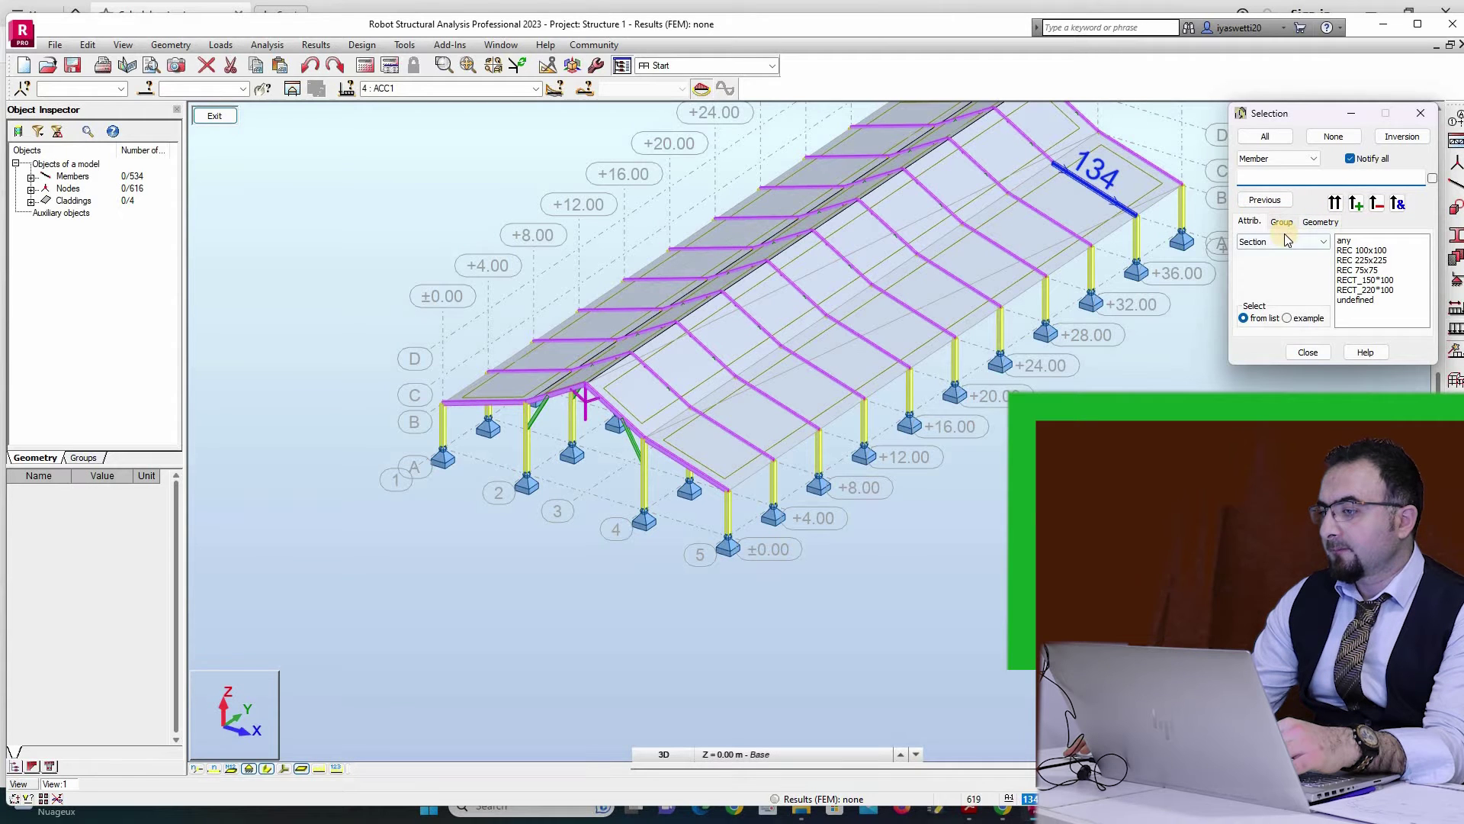
{"action": "left_click", "coordinate": [1274, 160]}
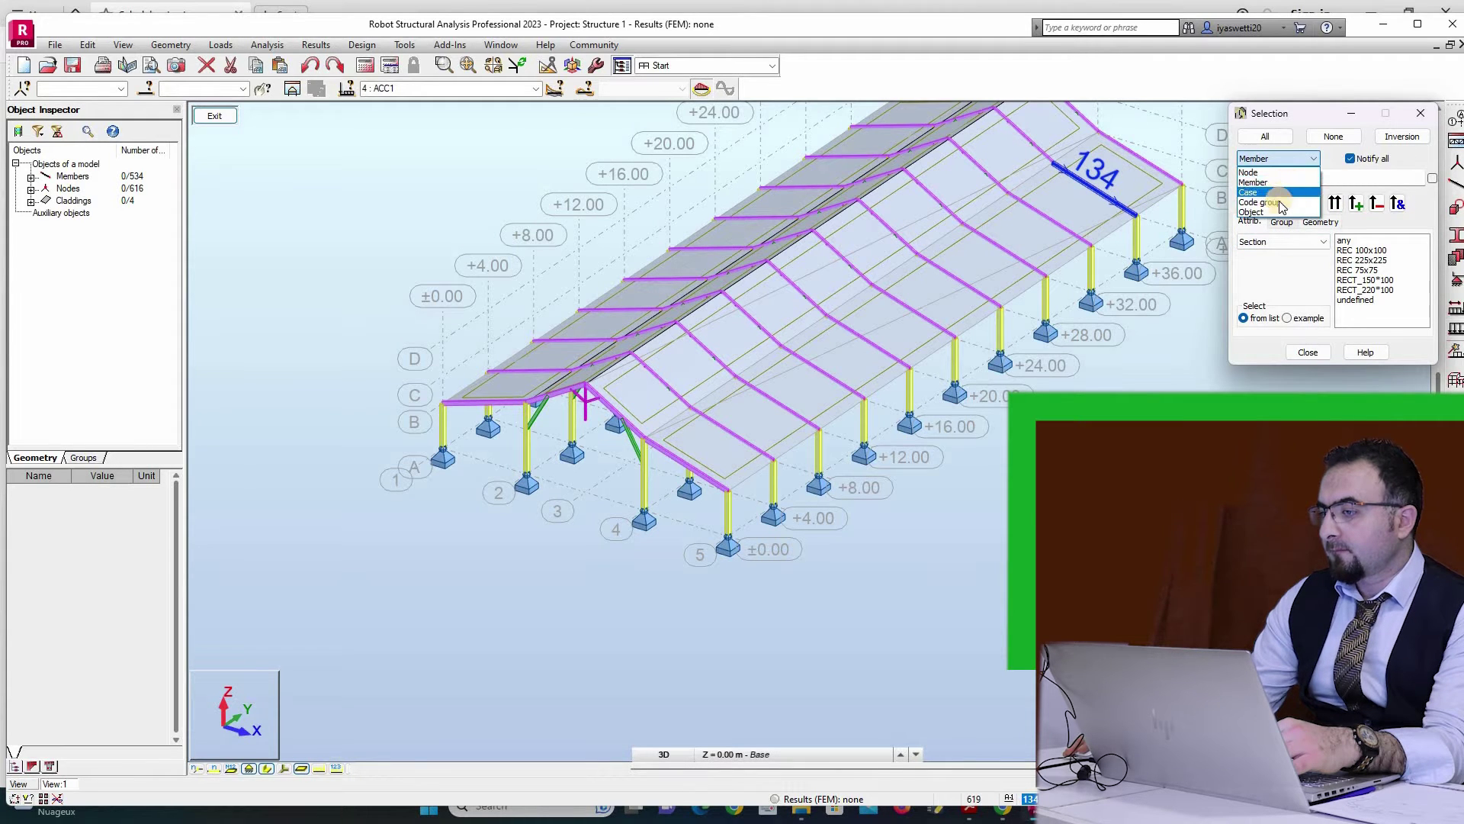
{"action": "left_click", "coordinate": [1268, 212]}
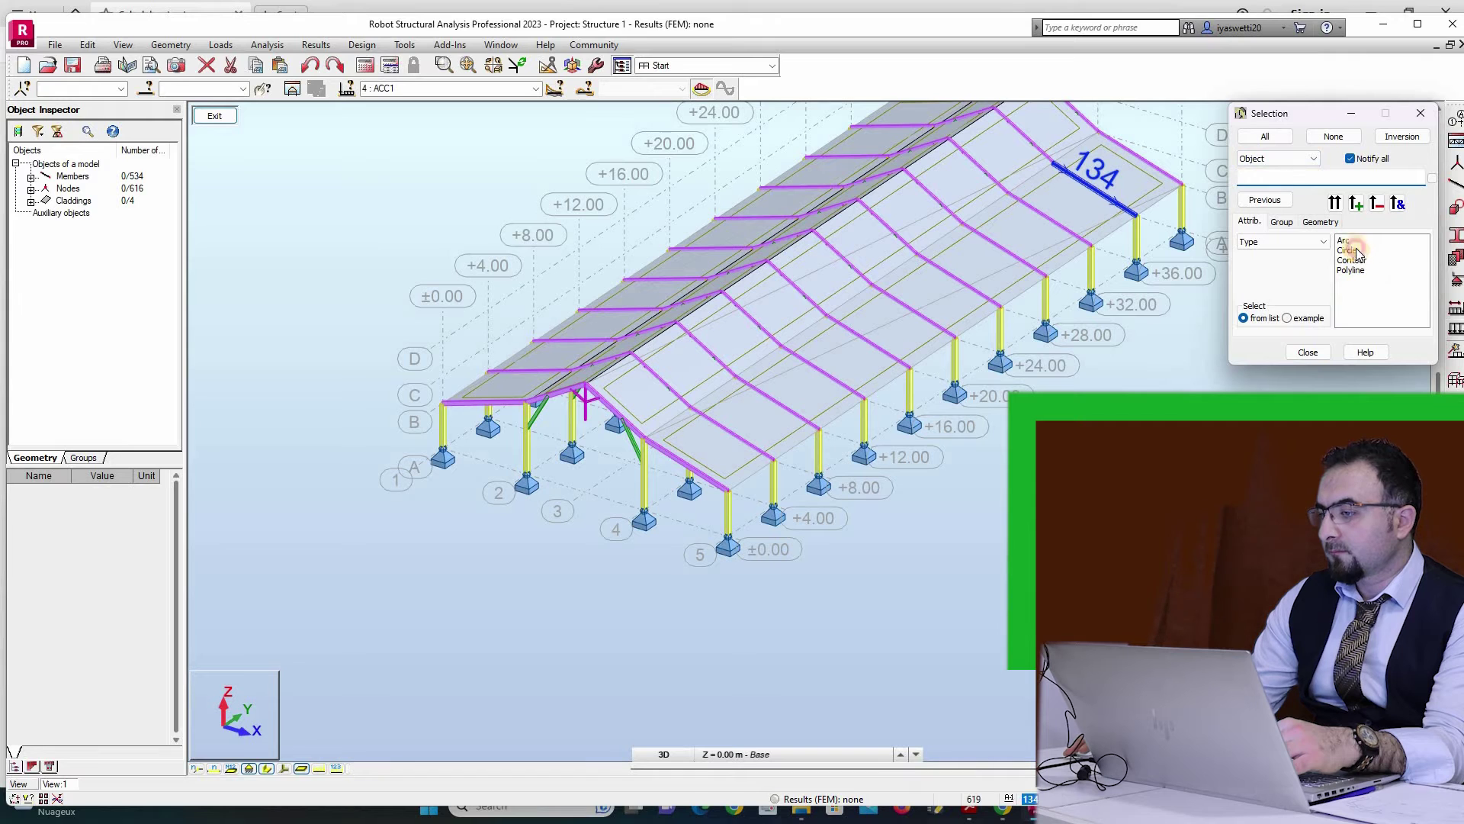
{"action": "left_click", "coordinate": [1352, 261]}
{"action": "left_click", "coordinate": [1356, 203]}
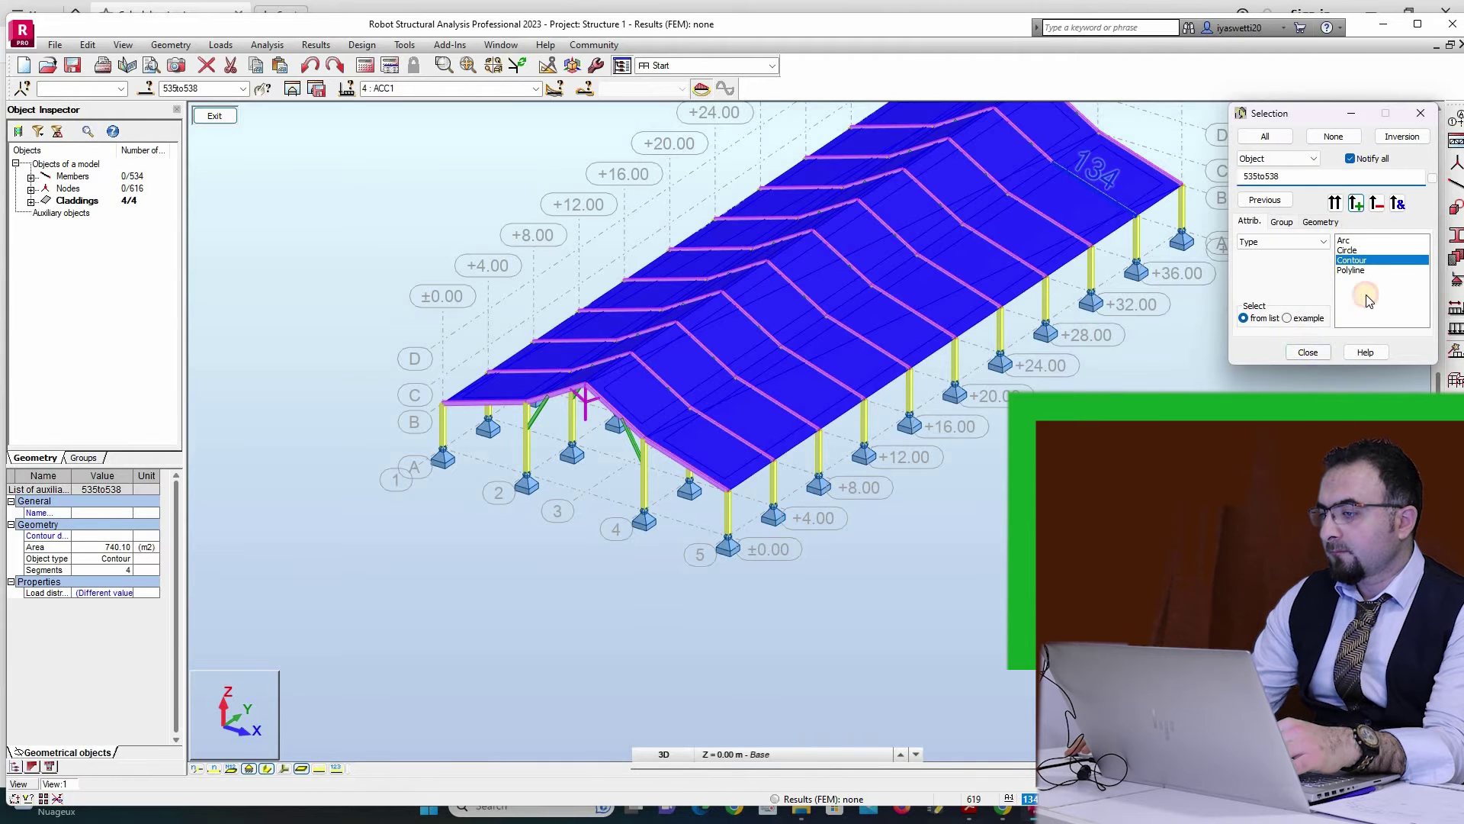
{"action": "left_click", "coordinate": [1309, 352]}
{"action": "left_click", "coordinate": [1289, 344]}
{"action": "left_click", "coordinate": [1288, 347]}
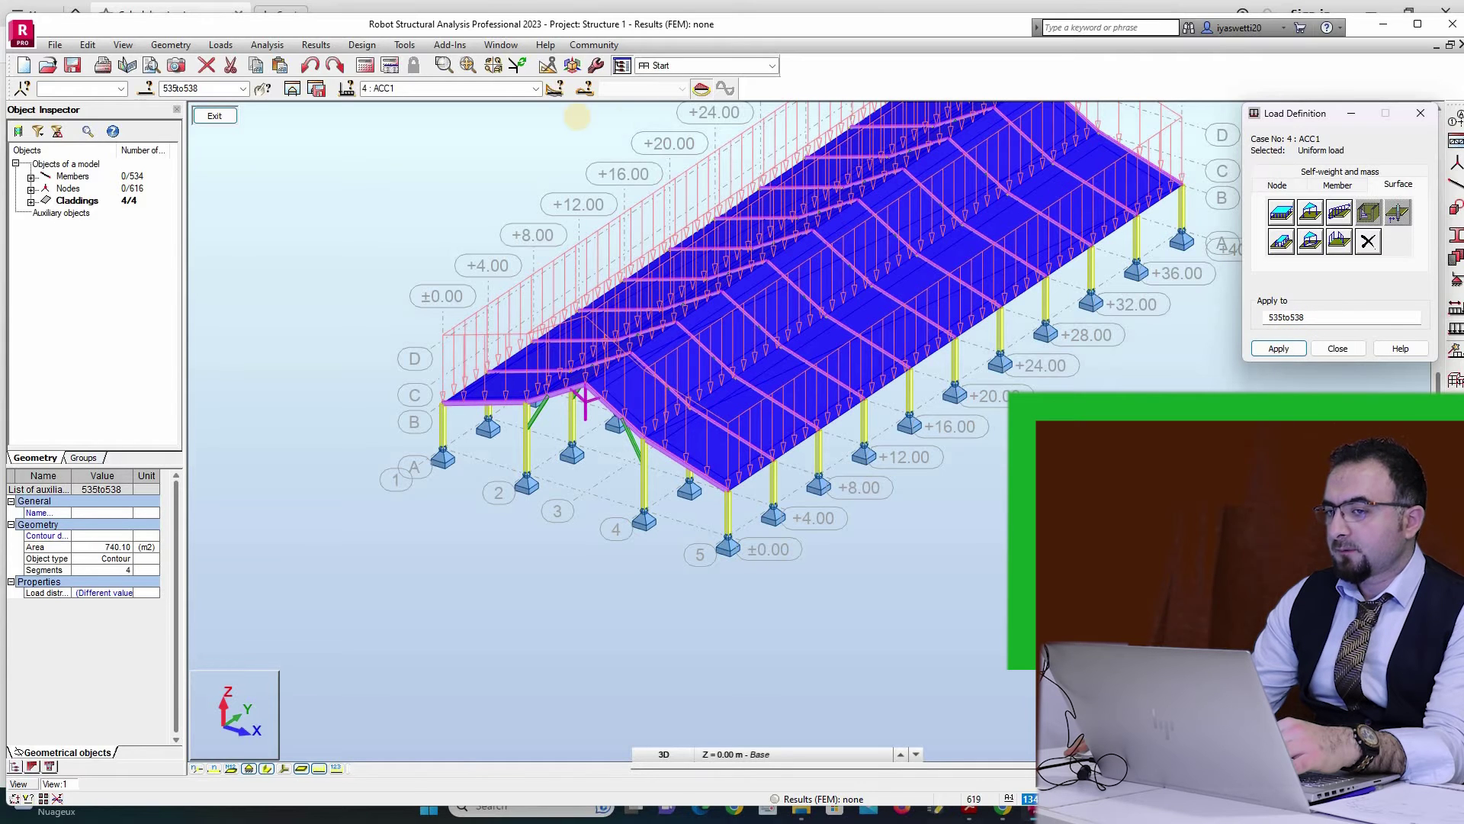
{"action": "left_click", "coordinate": [537, 89]}
Make DL2 the current load case and switch to the Loads layout.
{"action": "left_click", "coordinate": [530, 112]}
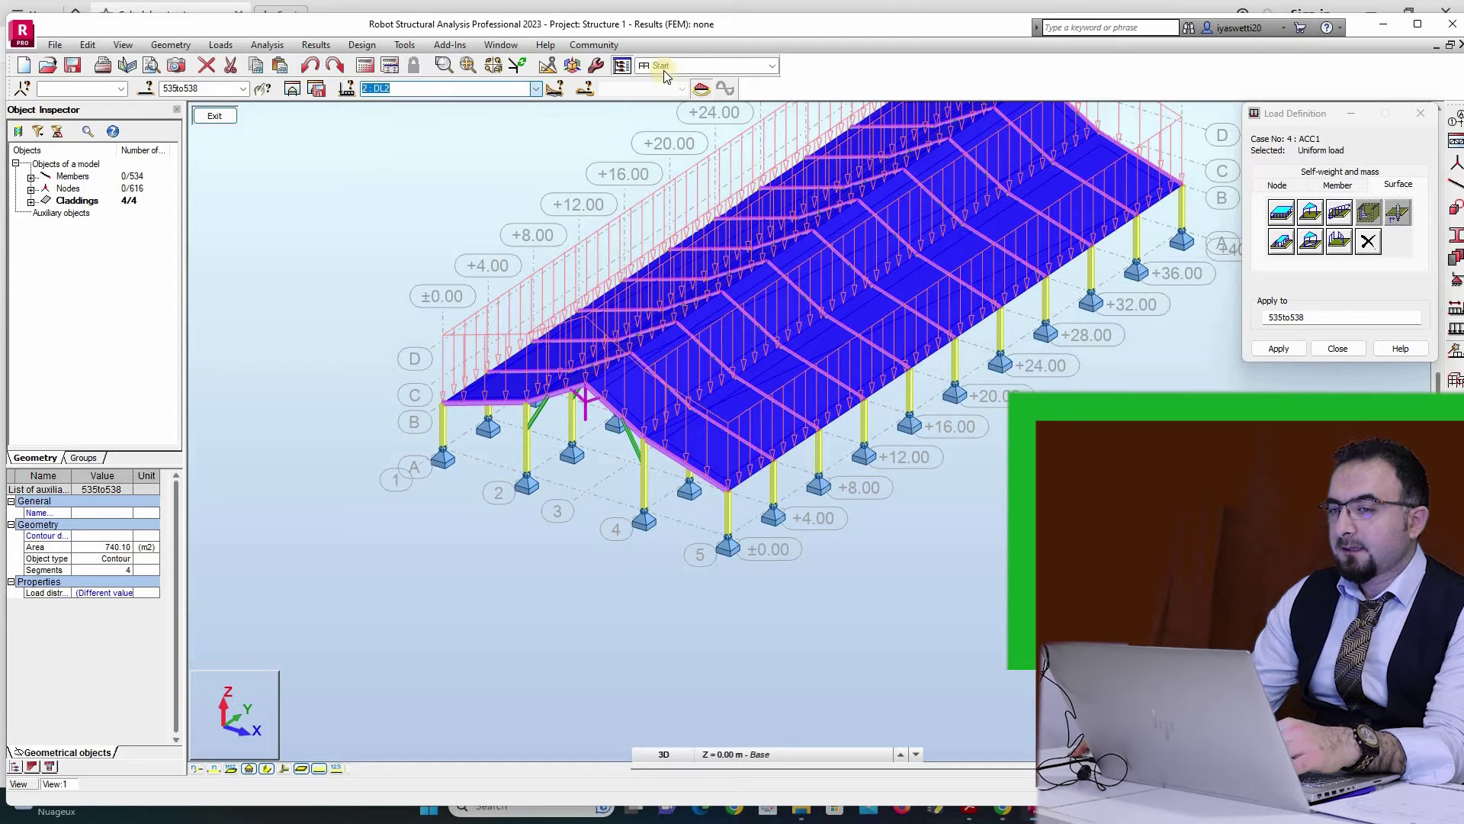
{"action": "left_click", "coordinate": [712, 66]}
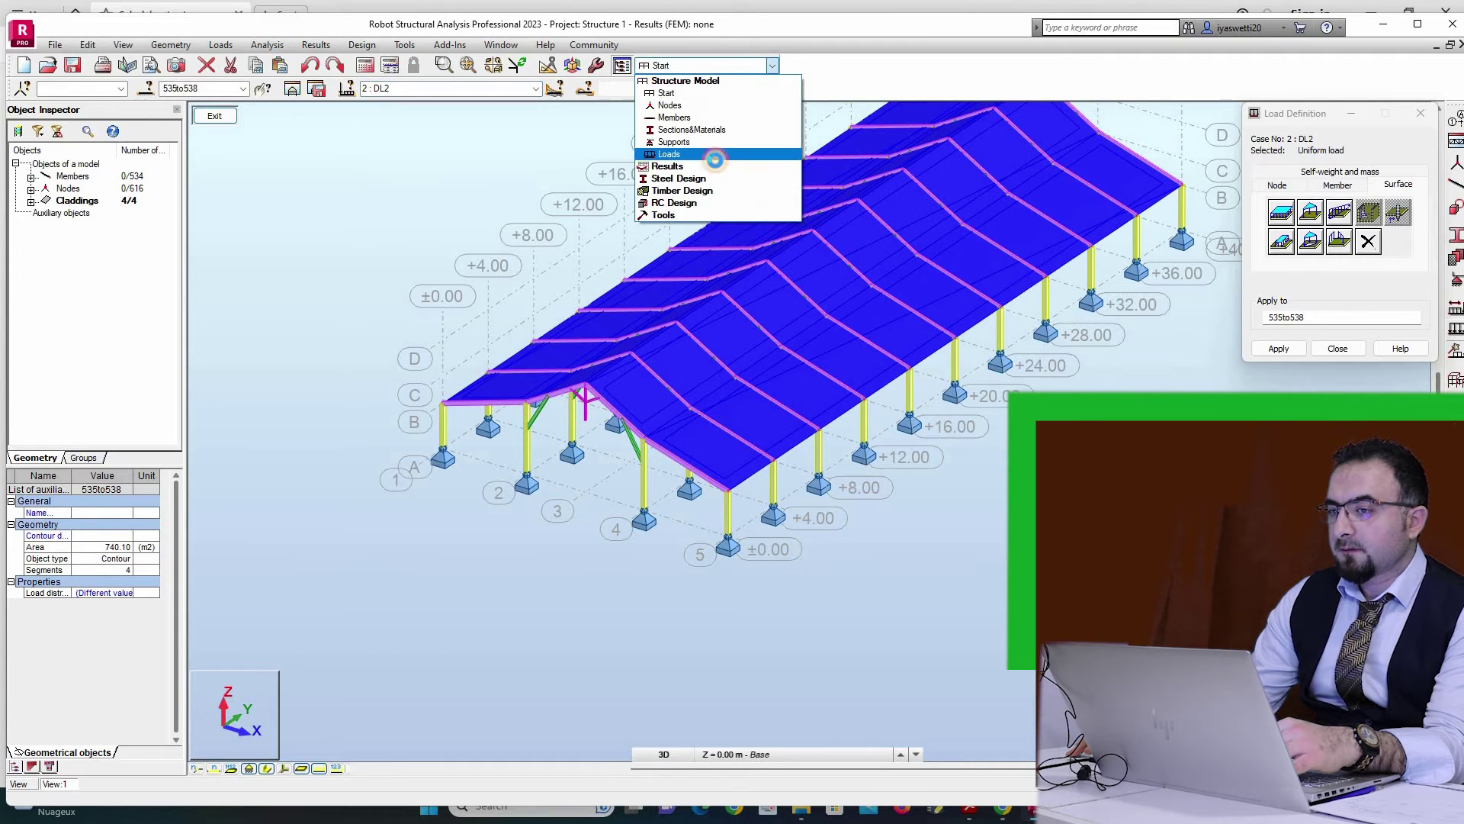
{"action": "left_click", "coordinate": [715, 156]}
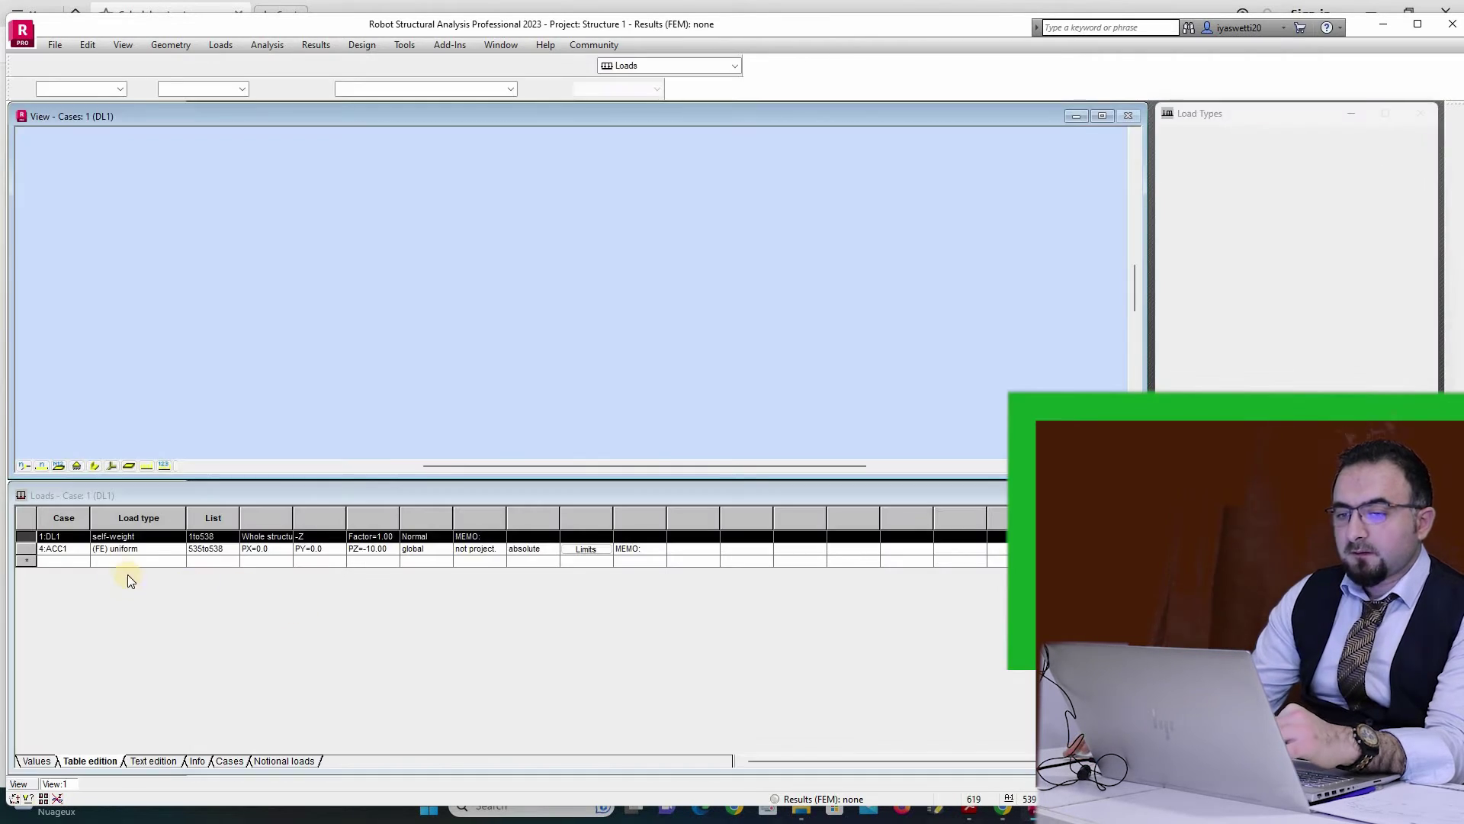
Change the -10 uniform load row's case from 4:ACC1 to 2:DL2, then return to the Start layout.
{"action": "left_click", "coordinate": [77, 550]}
{"action": "left_click", "coordinate": [77, 548]}
{"action": "left_click", "coordinate": [83, 549]}
{"action": "left_click", "coordinate": [77, 582]}
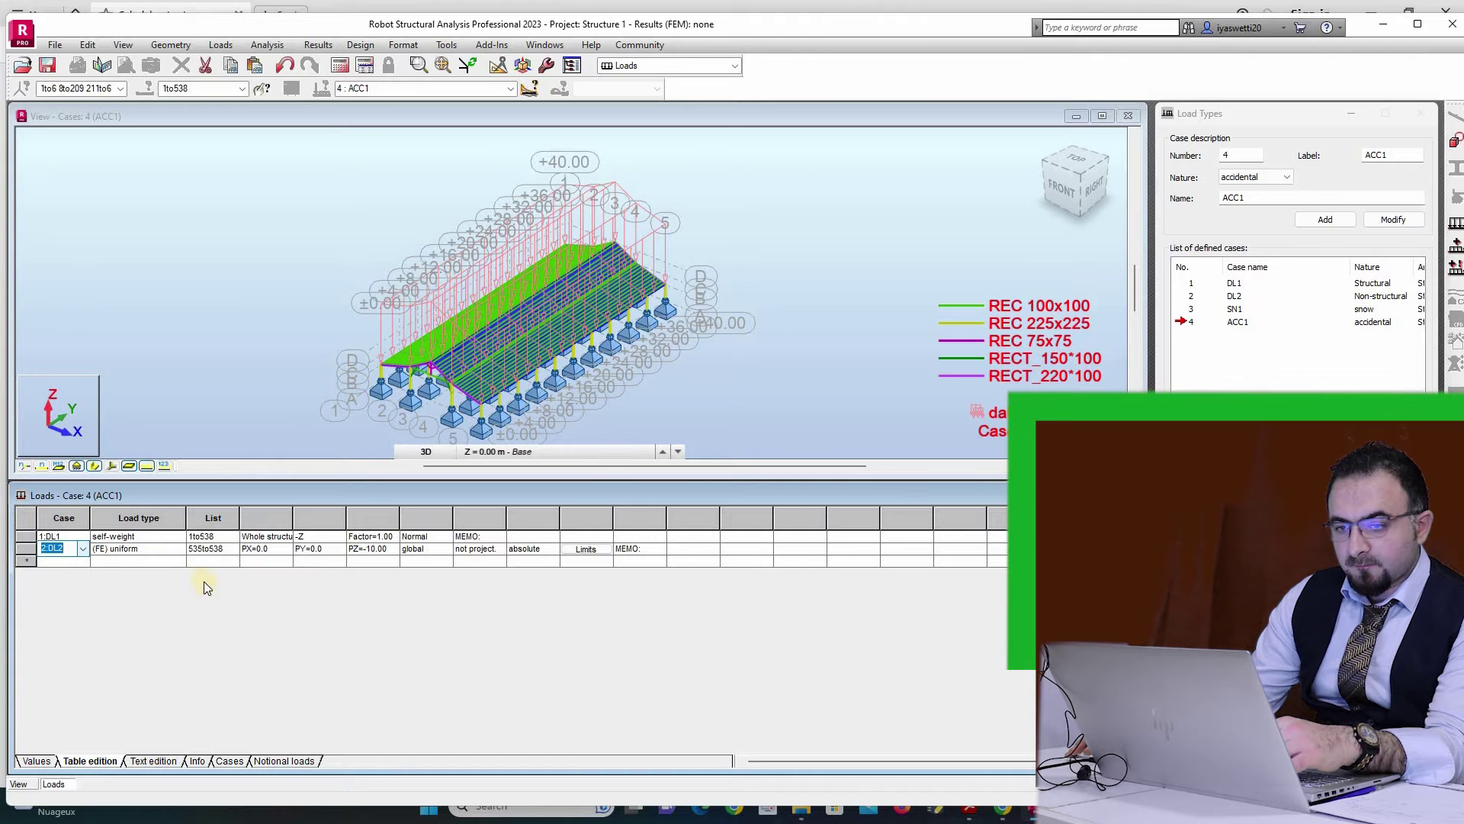
{"action": "left_click", "coordinate": [797, 549]}
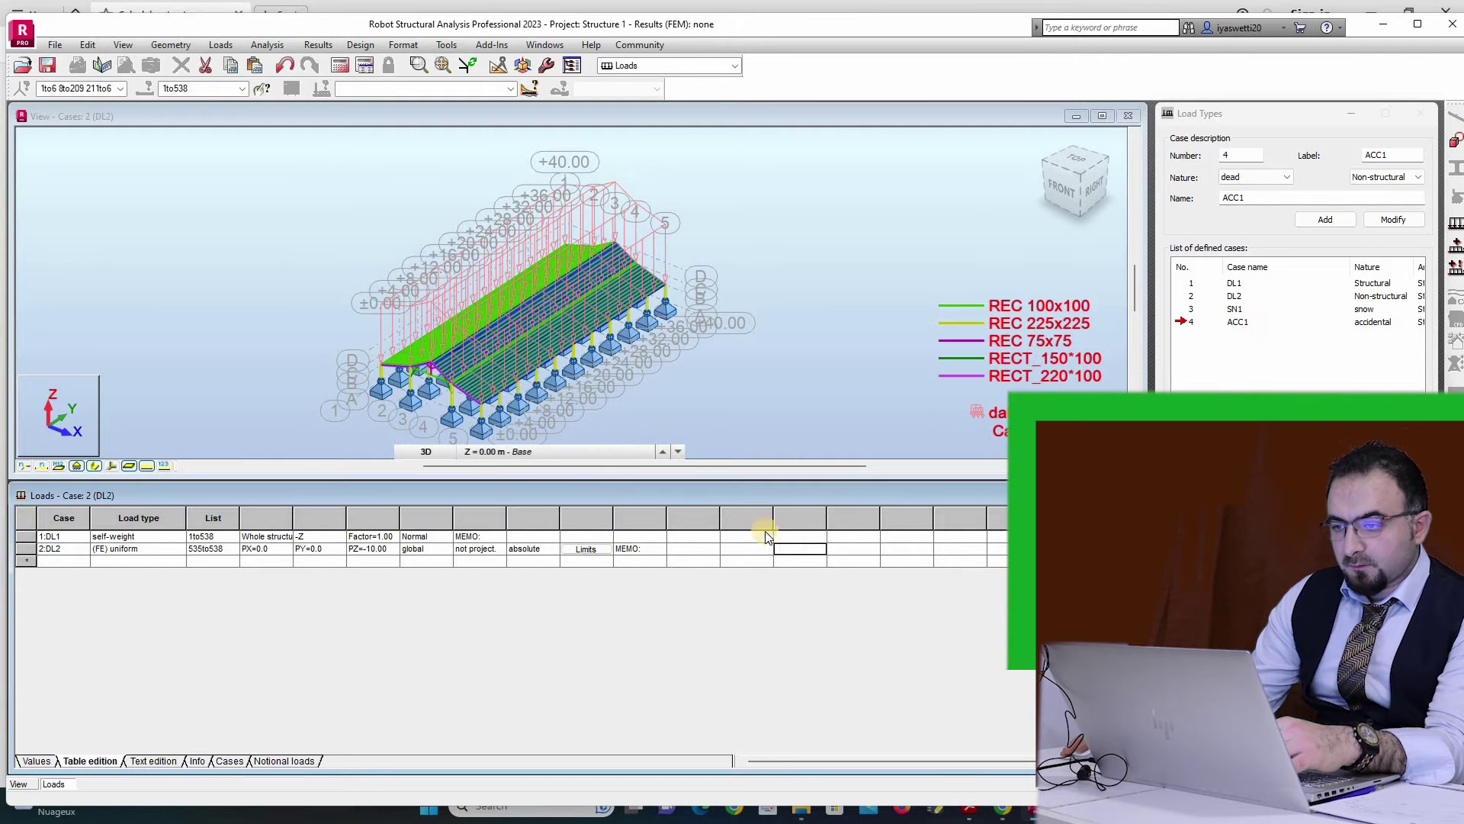
{"action": "left_click", "coordinate": [687, 67]}
{"action": "left_click", "coordinate": [684, 96]}
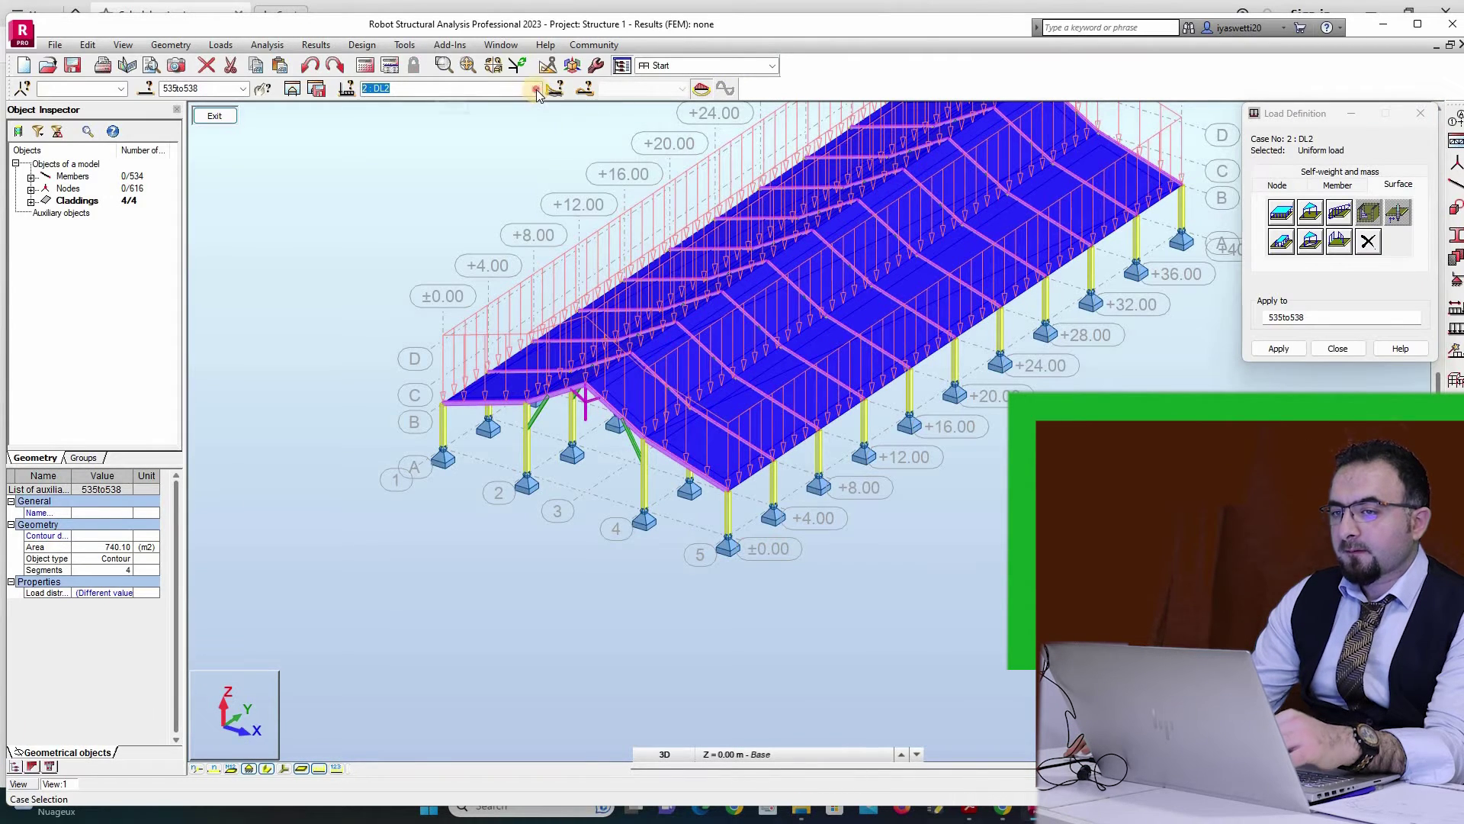
Make SN1 current and apply a uniform planar load of Z = -40 to the claddings.
{"action": "left_click", "coordinate": [536, 88]}
{"action": "left_click", "coordinate": [524, 125]}
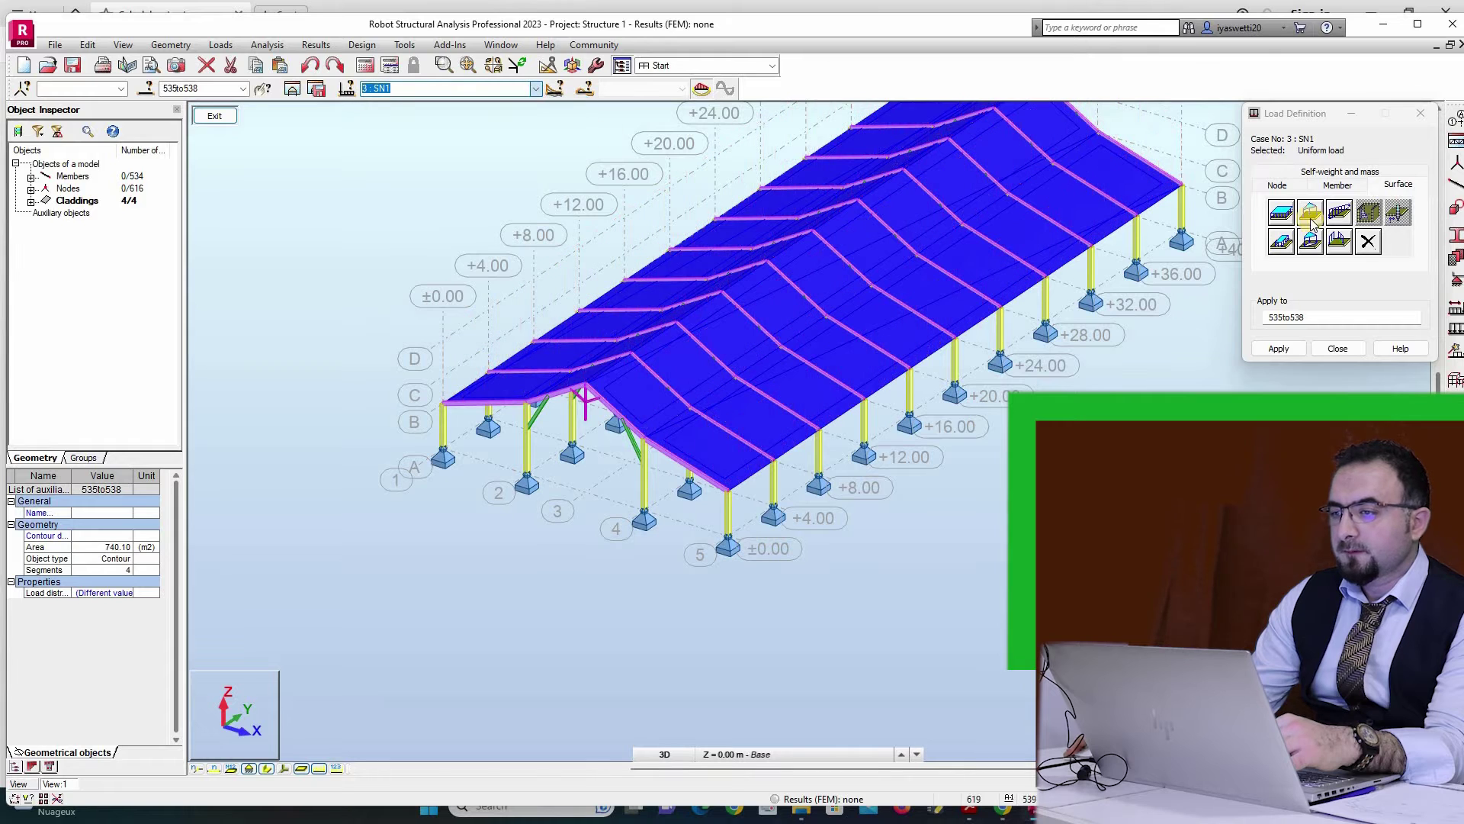
{"action": "left_click", "coordinate": [1282, 212]}
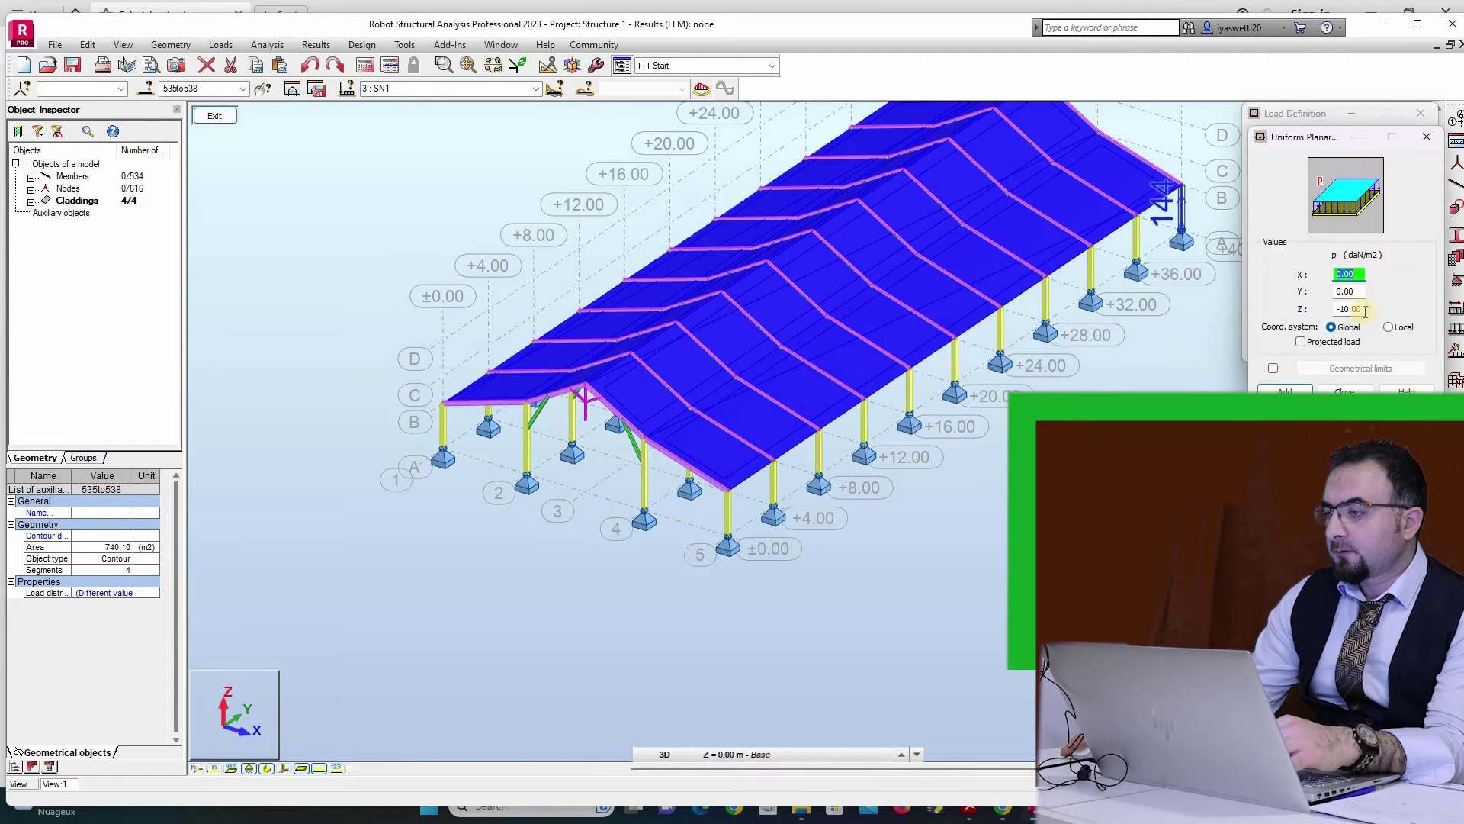
{"action": "left_click_drag", "start_coordinate": [1362, 309], "coordinate": [1340, 309]}
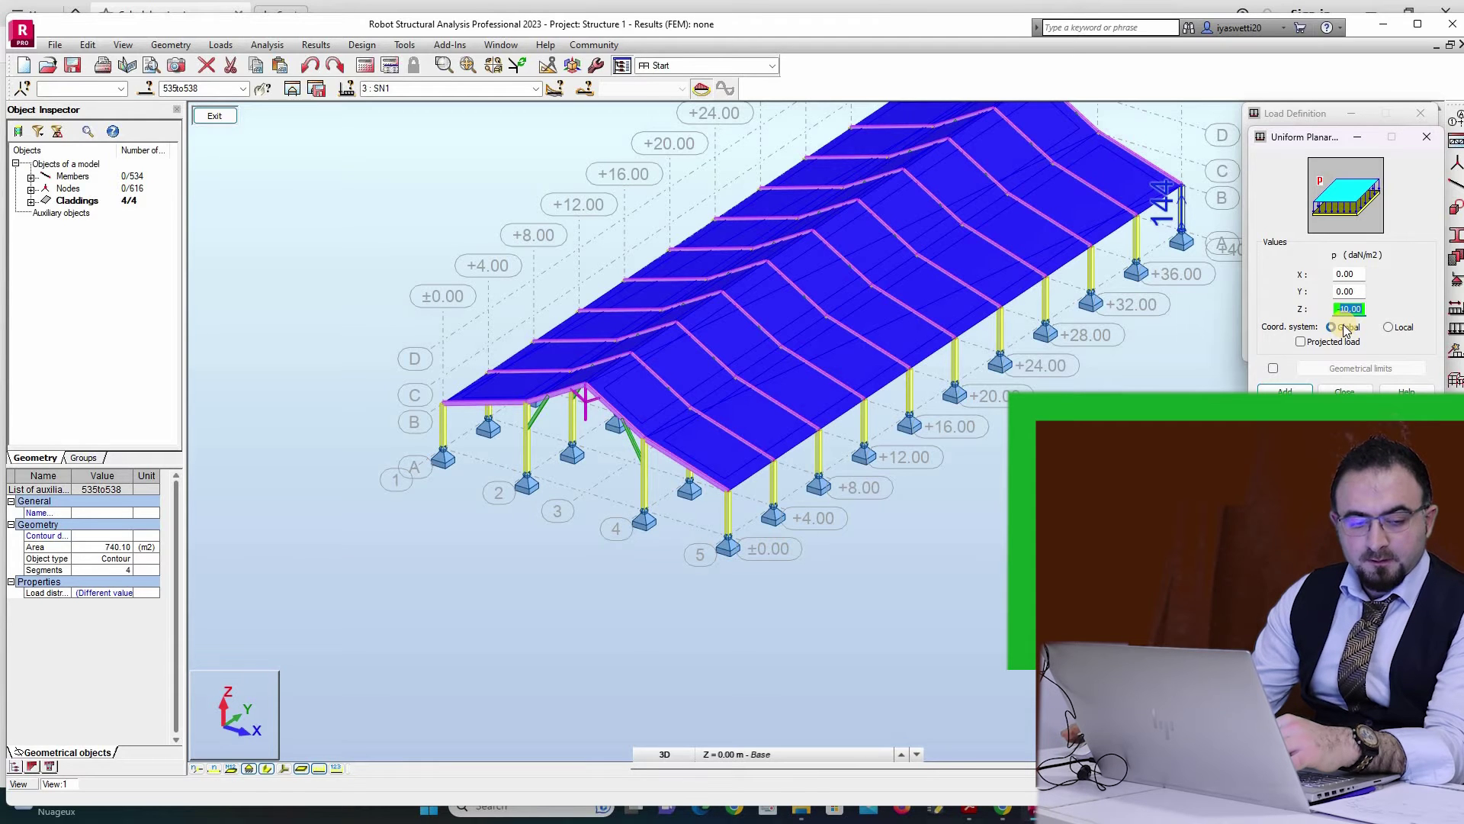
{"action": "type", "text": "-40"}
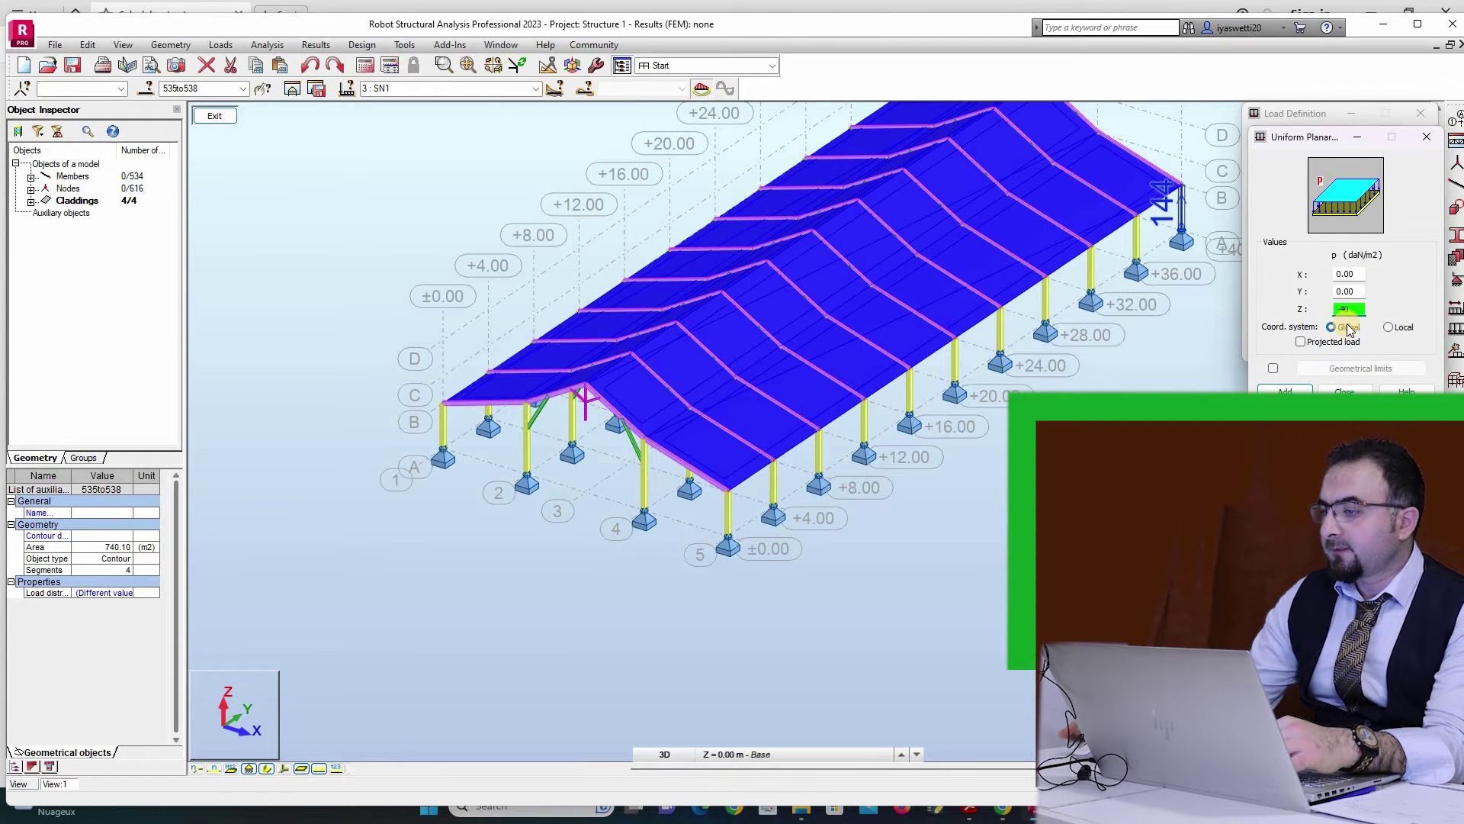
{"action": "left_click", "coordinate": [1289, 390]}
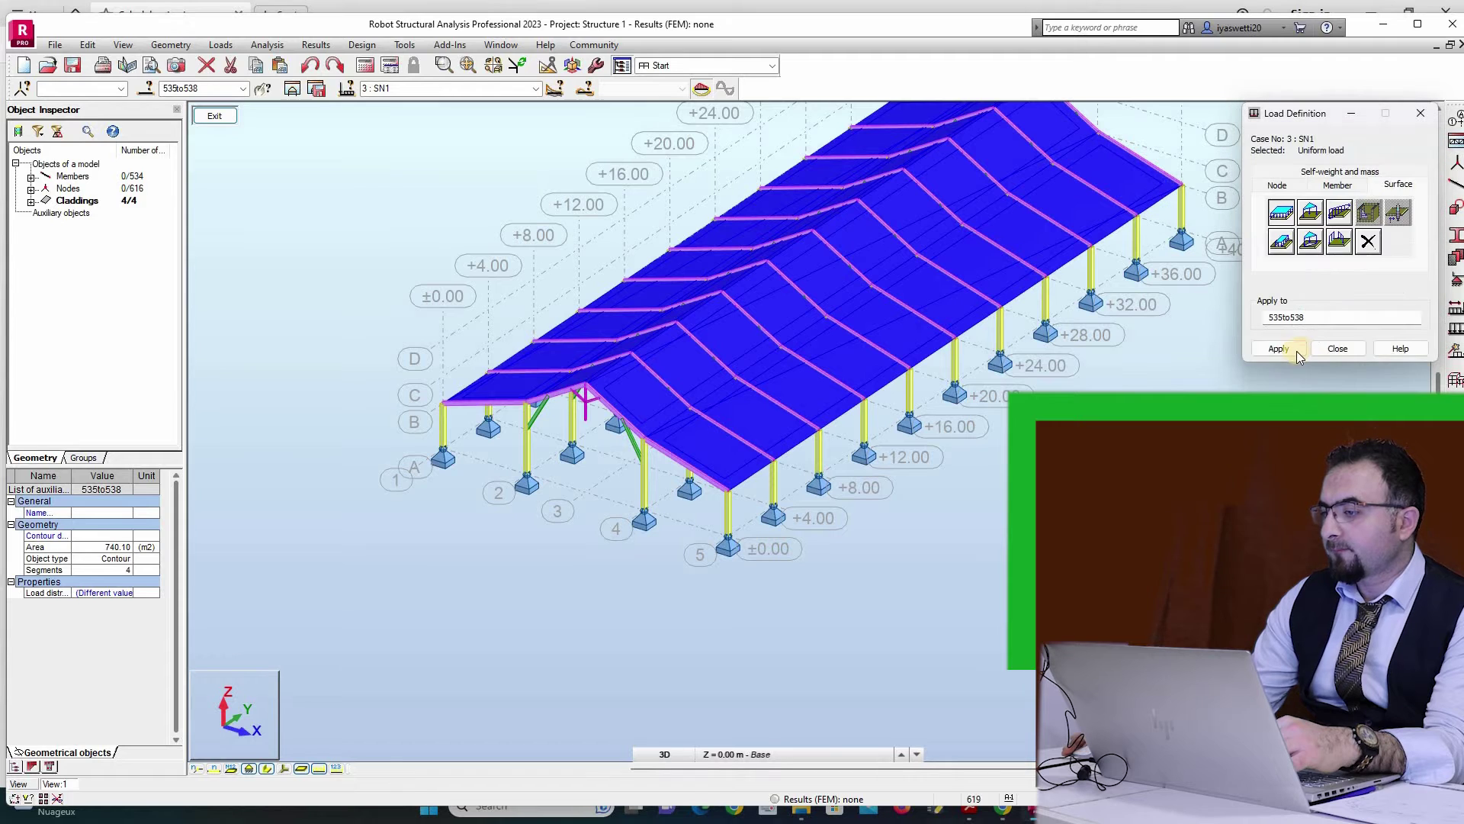
{"action": "left_click", "coordinate": [1279, 348]}
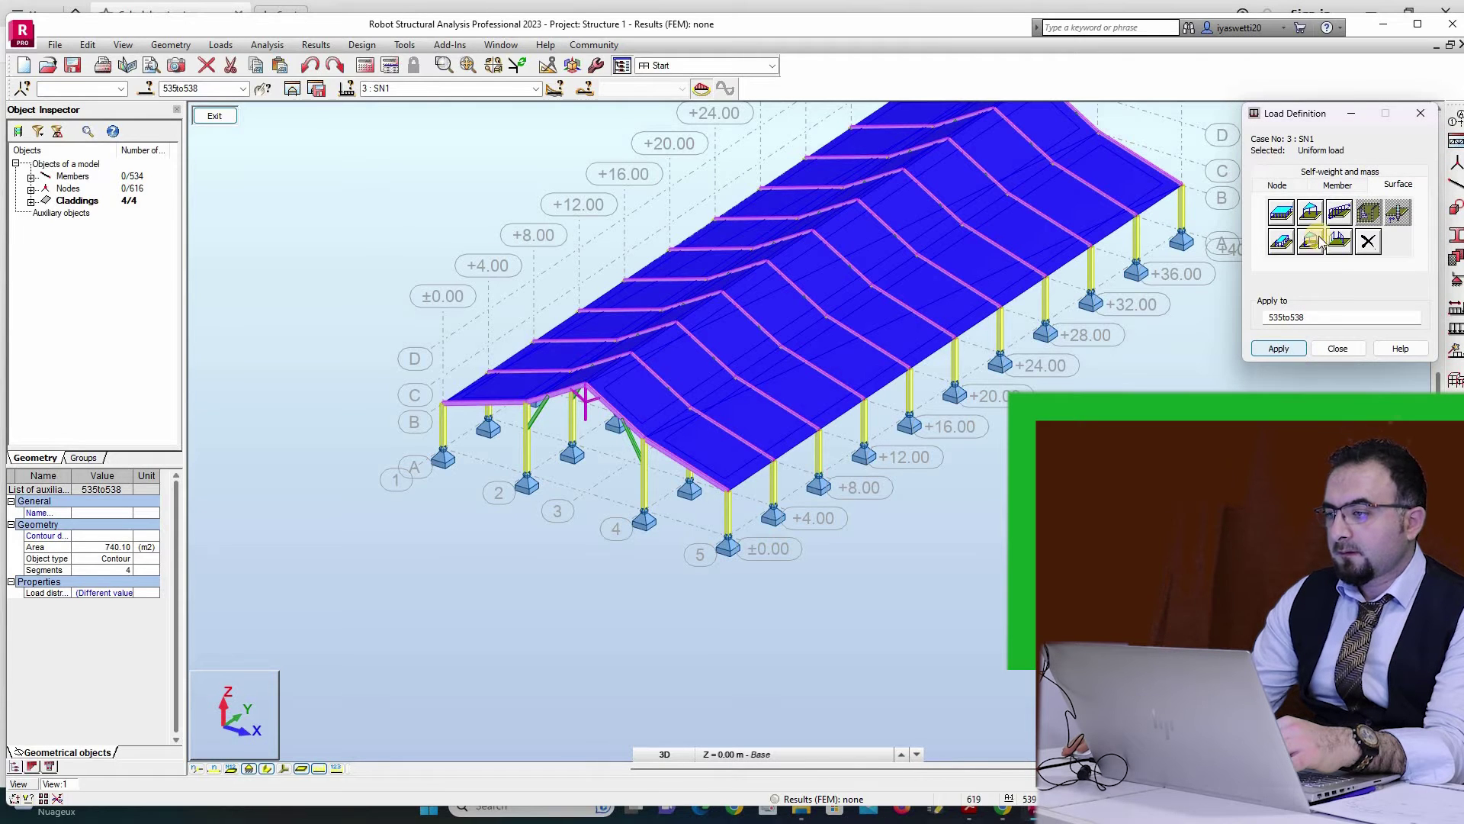
Mark the -40 uniform load as projected and reapply it to the roof claddings.
{"action": "left_click", "coordinate": [1293, 222]}
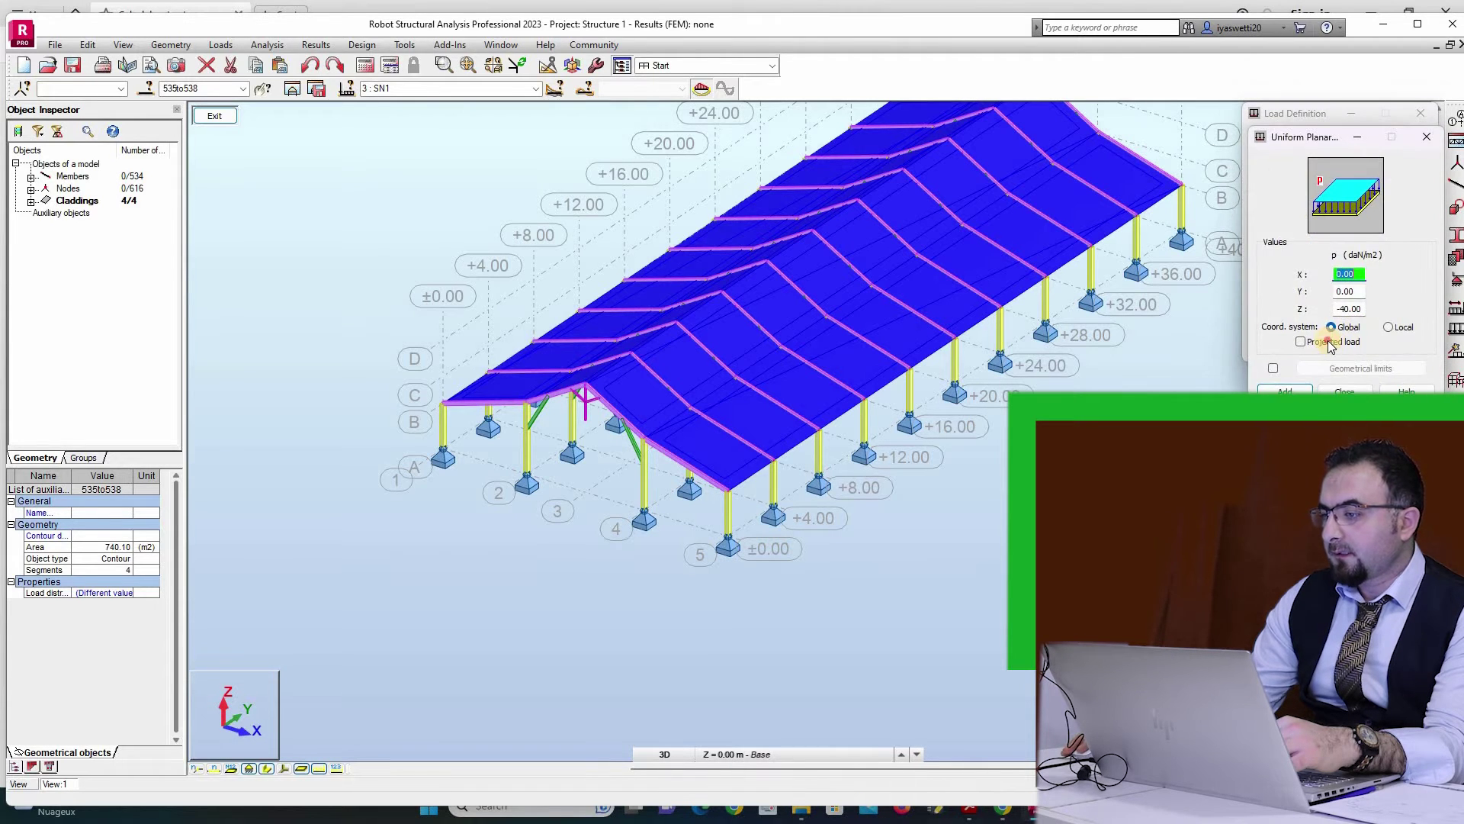
{"action": "left_click", "coordinate": [1331, 345]}
{"action": "left_click", "coordinate": [1361, 307]}
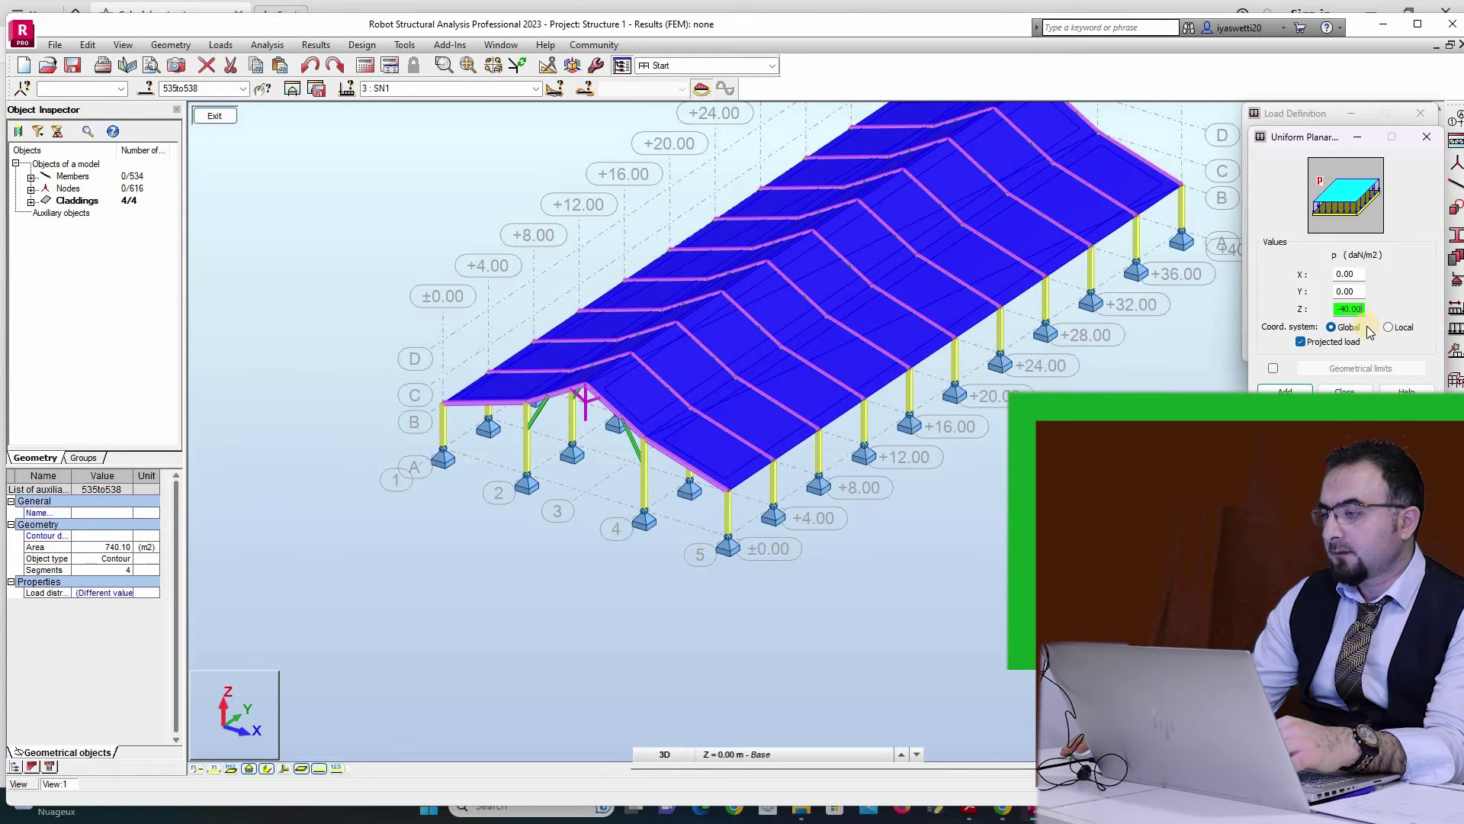
{"action": "left_click", "coordinate": [1292, 387]}
{"action": "left_click", "coordinate": [1286, 389]}
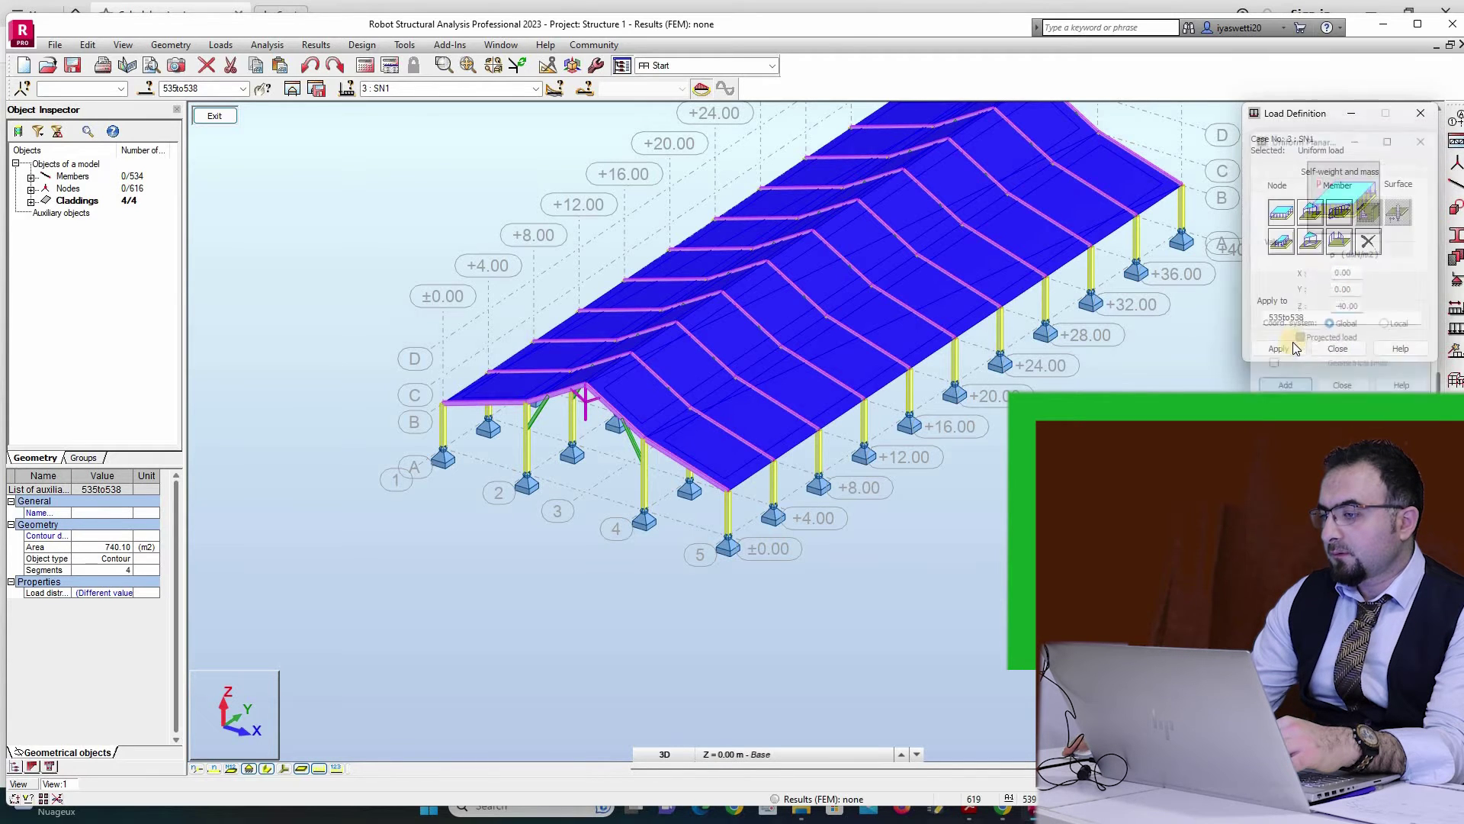
{"action": "left_click", "coordinate": [1294, 349]}
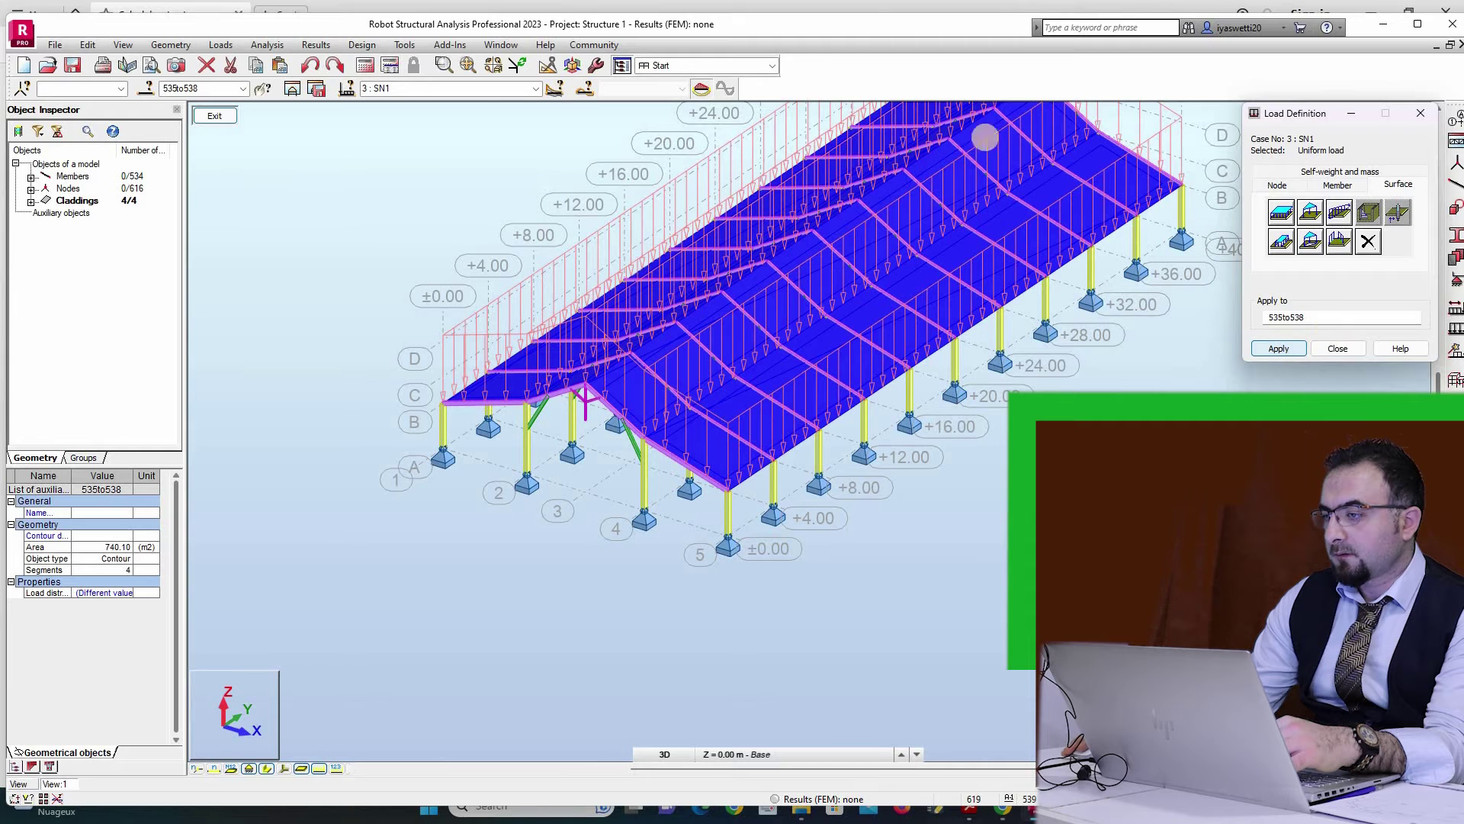
Make ACC1 current and apply a uniform planar load of Z = -80 to claddings 535to538.
{"action": "left_click", "coordinate": [537, 89]}
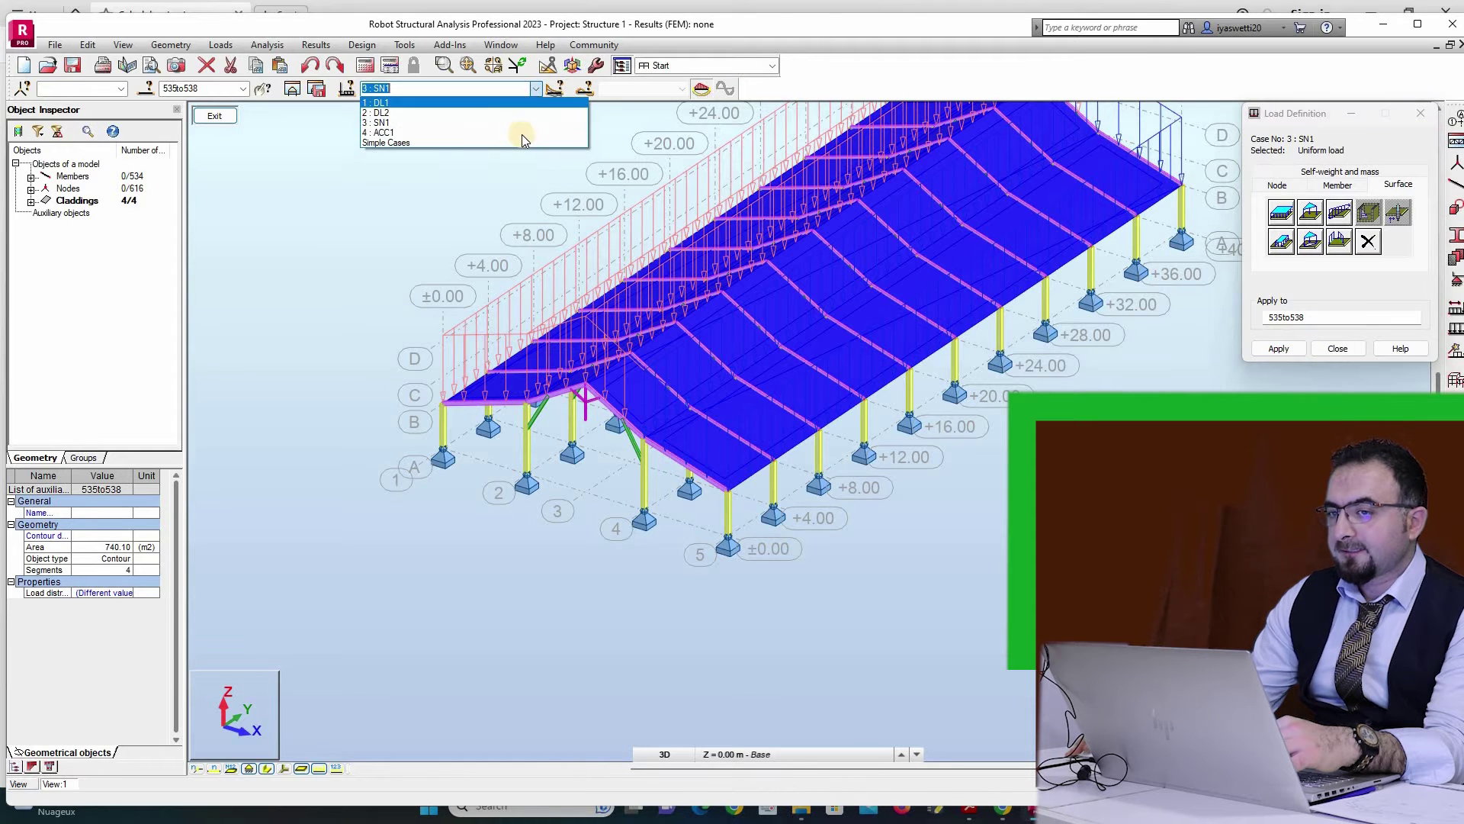
{"action": "left_click", "coordinate": [522, 134]}
{"action": "left_click", "coordinate": [1281, 213]}
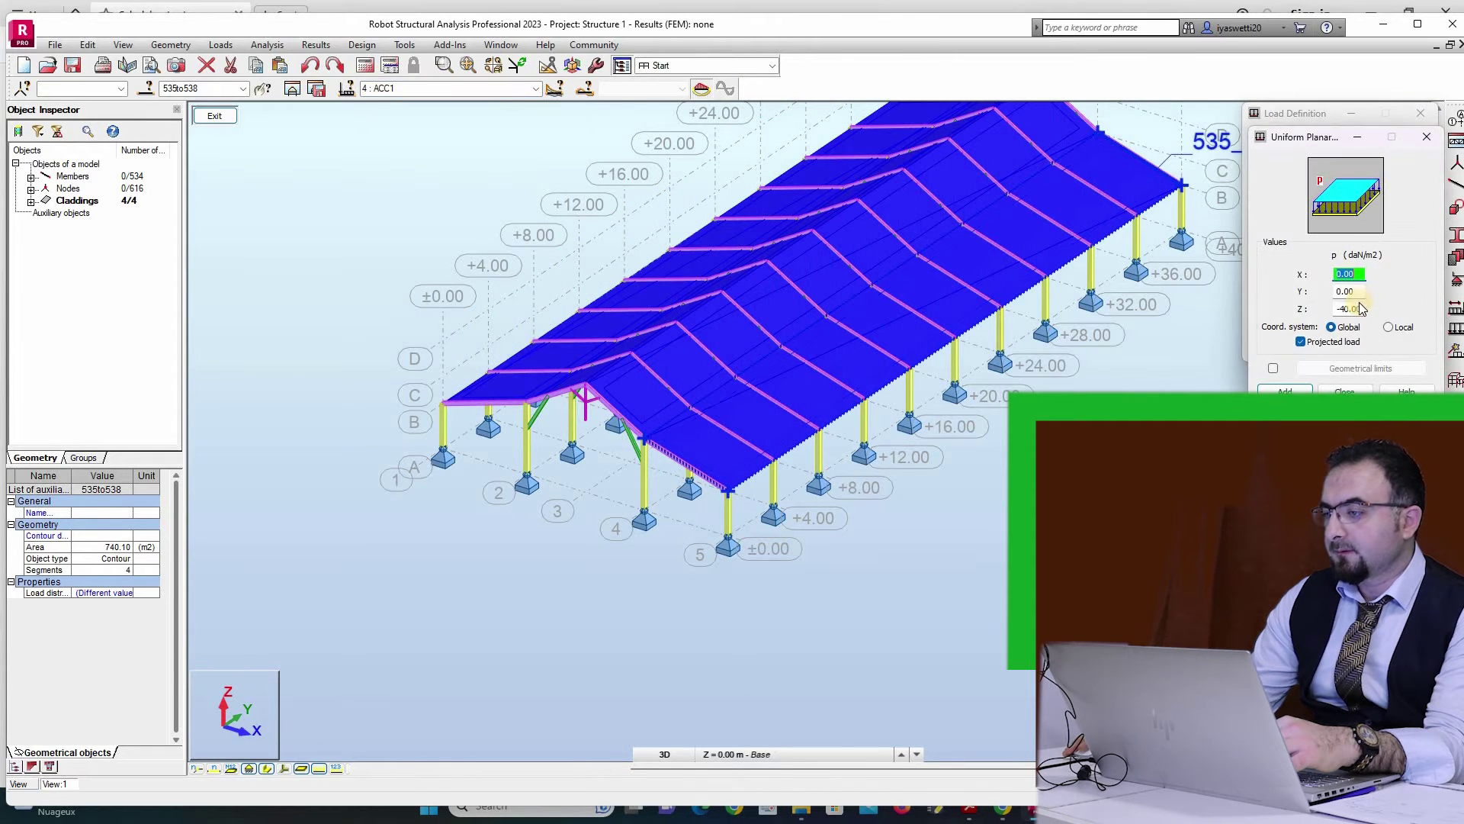
{"action": "left_click_drag", "start_coordinate": [1359, 309], "coordinate": [1343, 311]}
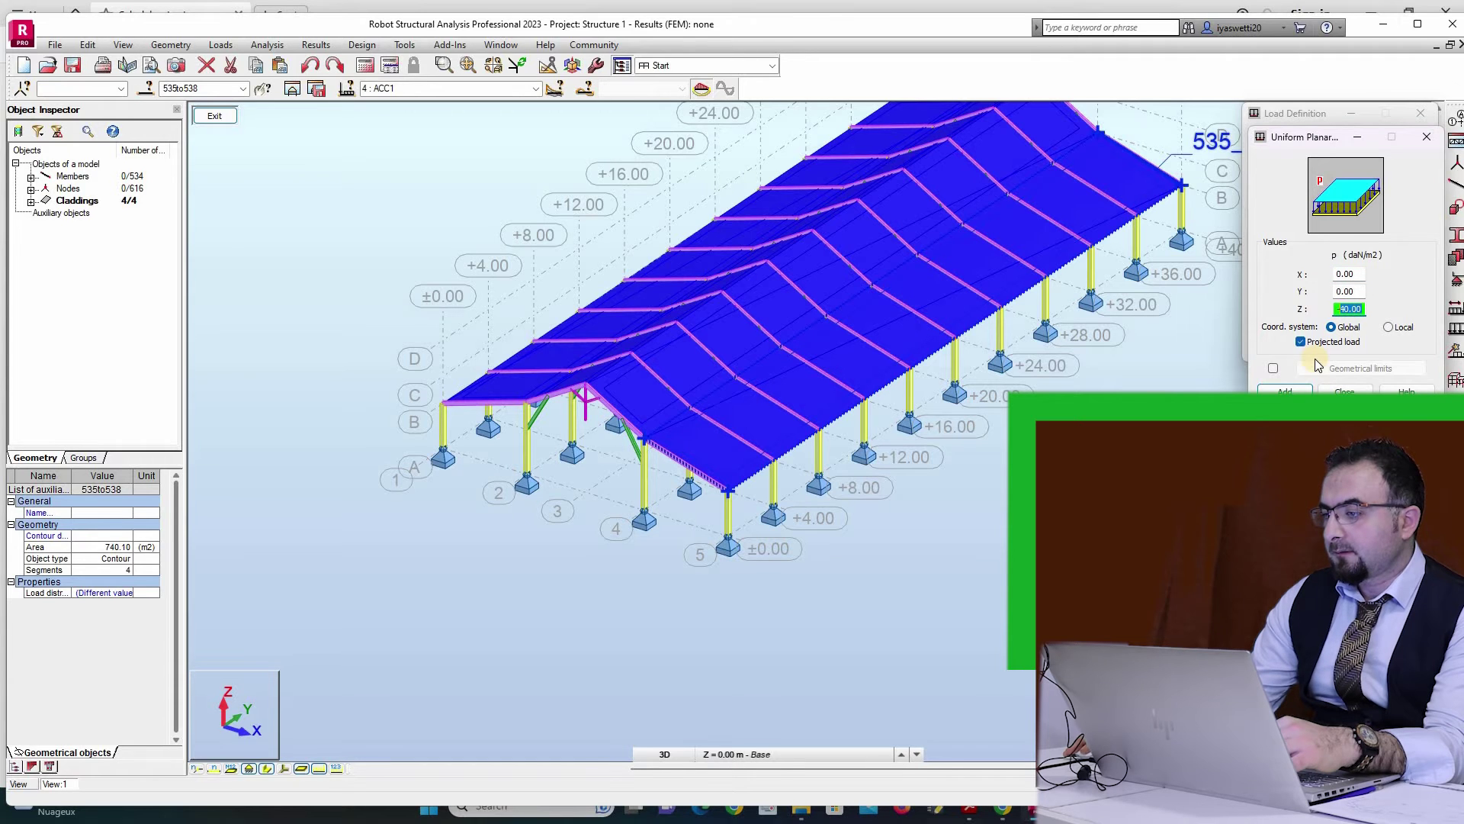
{"action": "type", "text": "-80"}
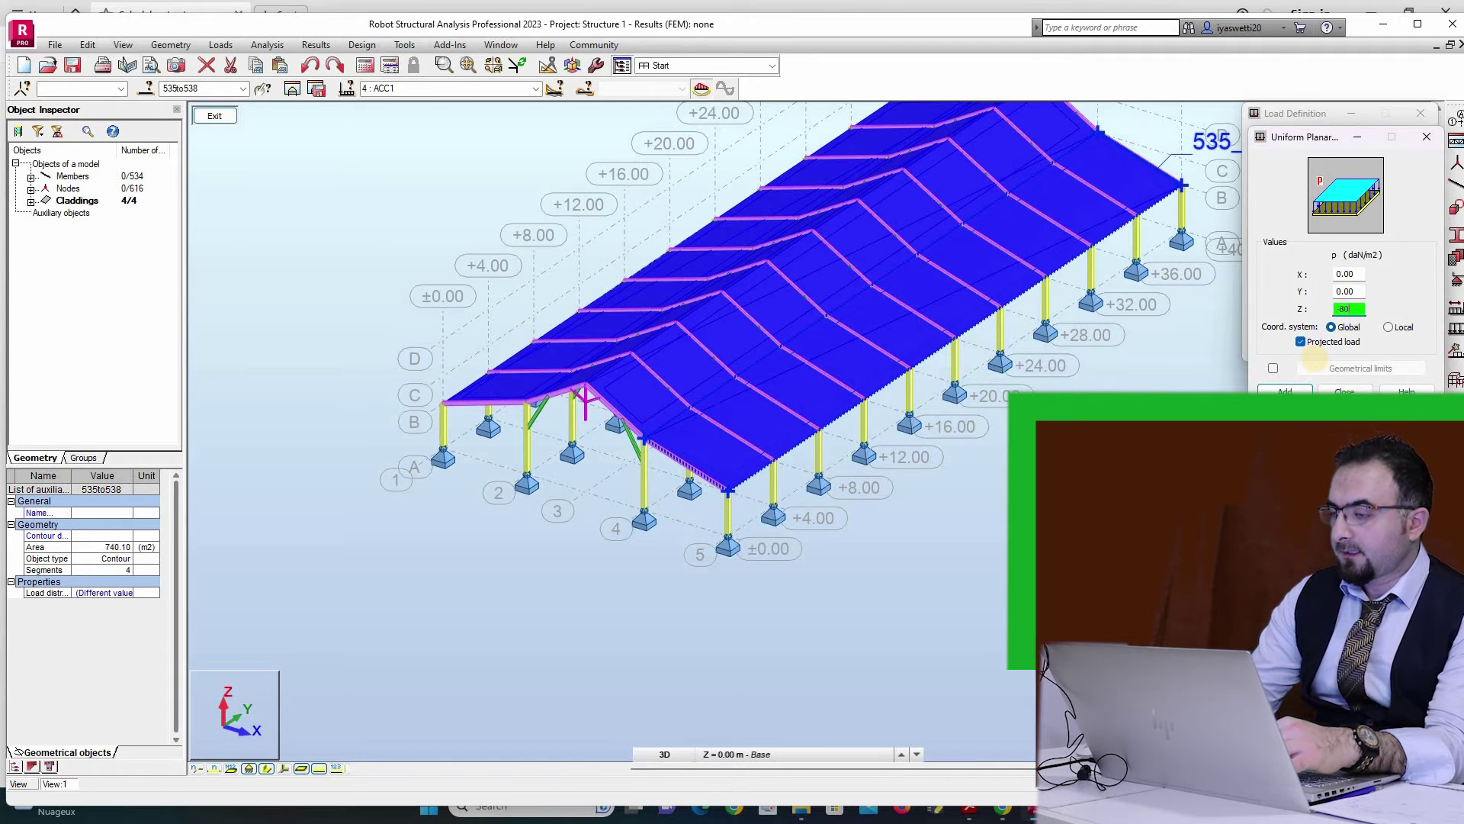
{"action": "left_click", "coordinate": [1286, 389]}
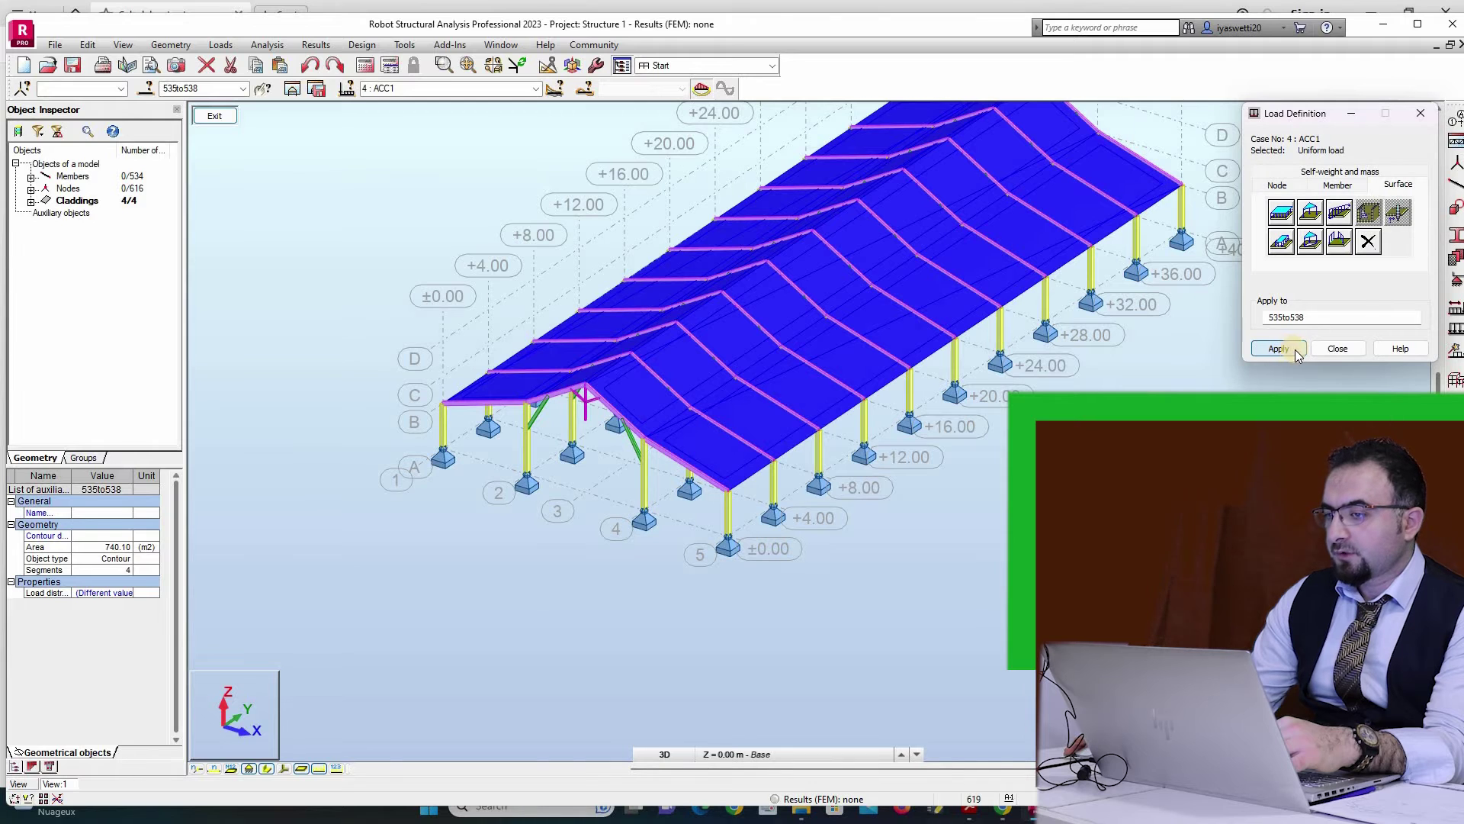
{"action": "left_click", "coordinate": [1280, 348]}
Turn on load display and review the roof loads for DL2, SN1 and ACC1.
{"action": "left_click", "coordinate": [1338, 351]}
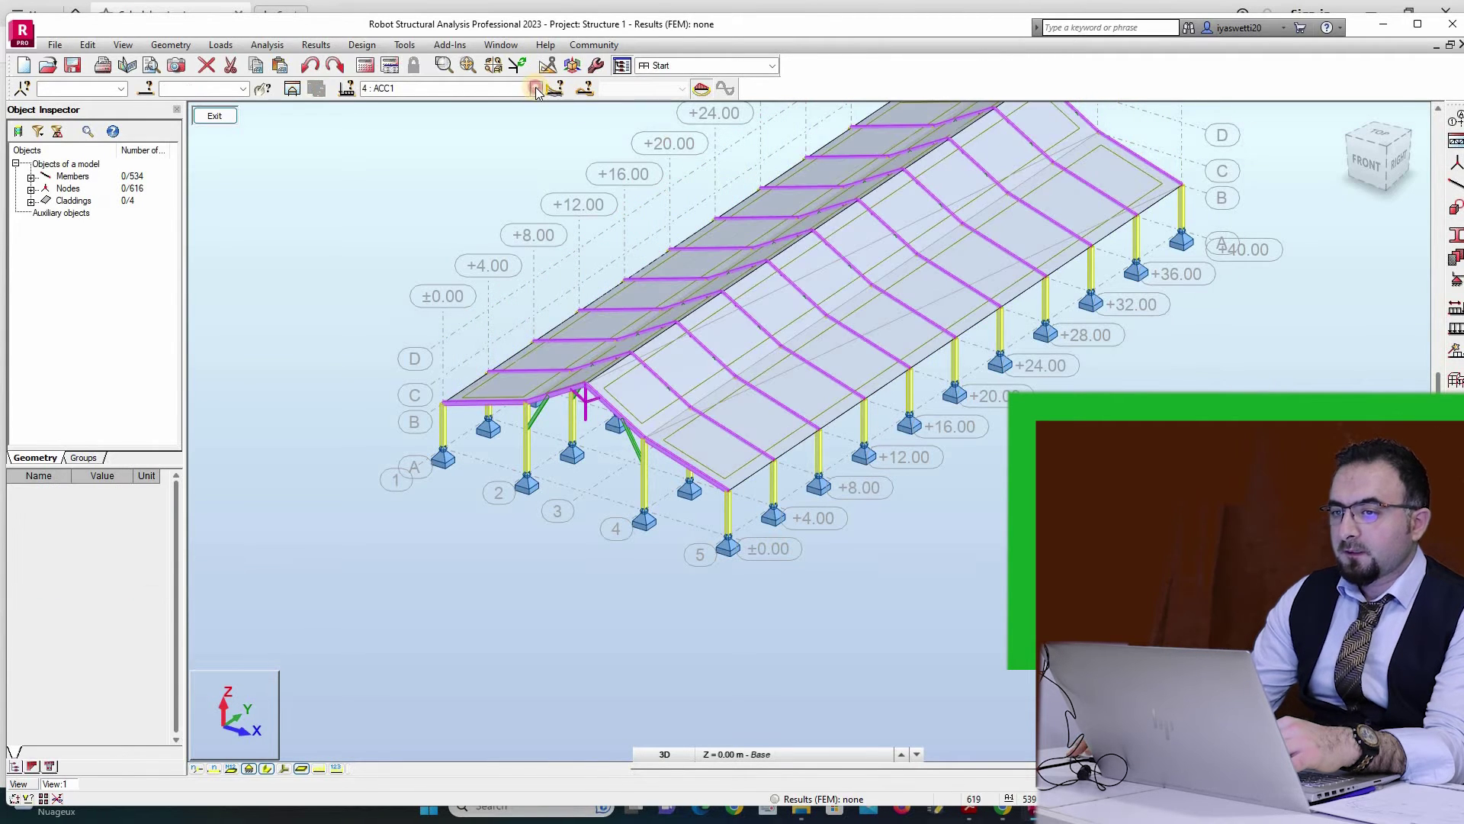
{"action": "left_click", "coordinate": [537, 88]}
{"action": "left_click", "coordinate": [527, 120]}
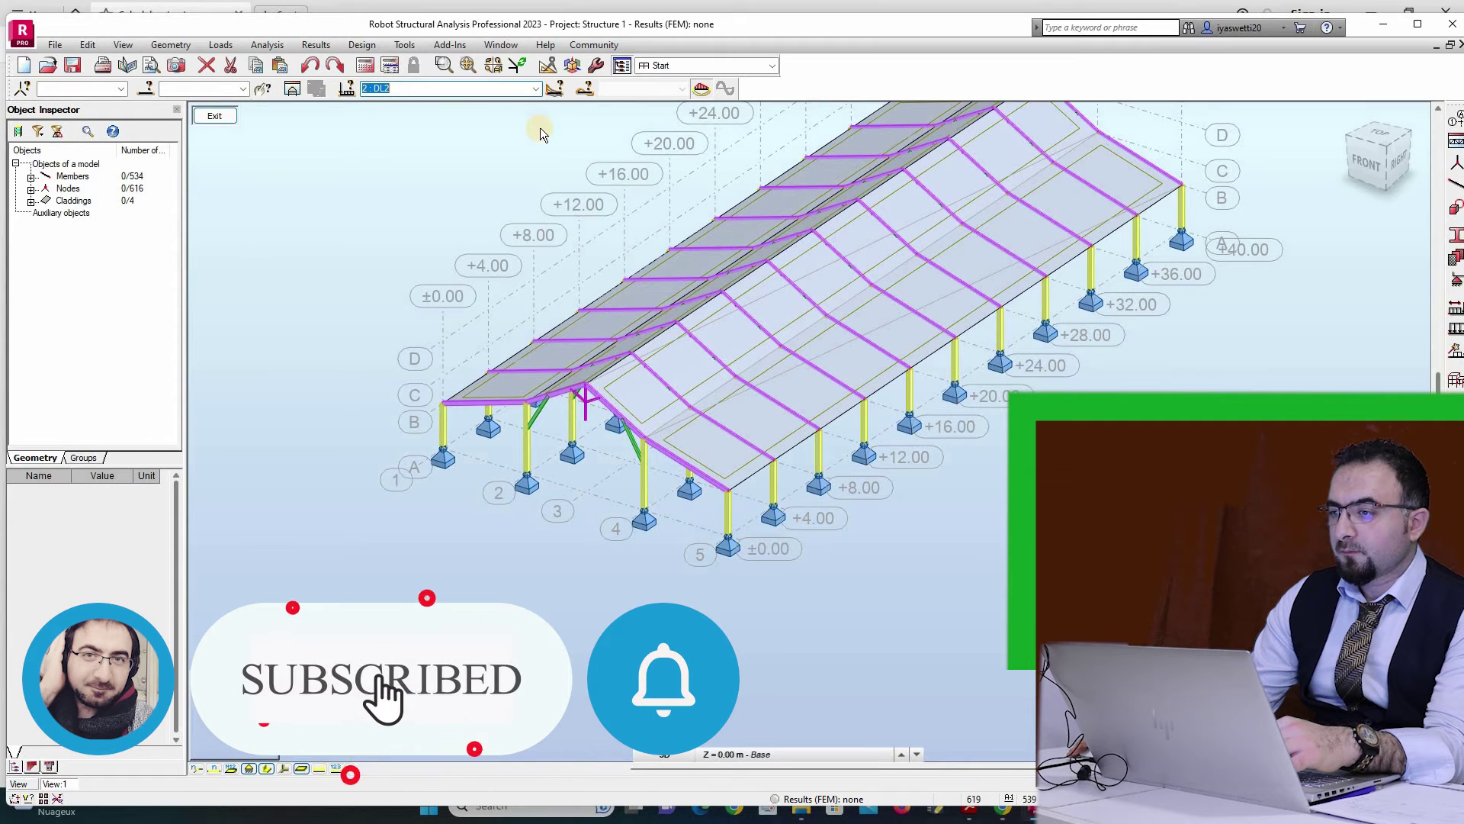
{"action": "left_click", "coordinate": [341, 767]}
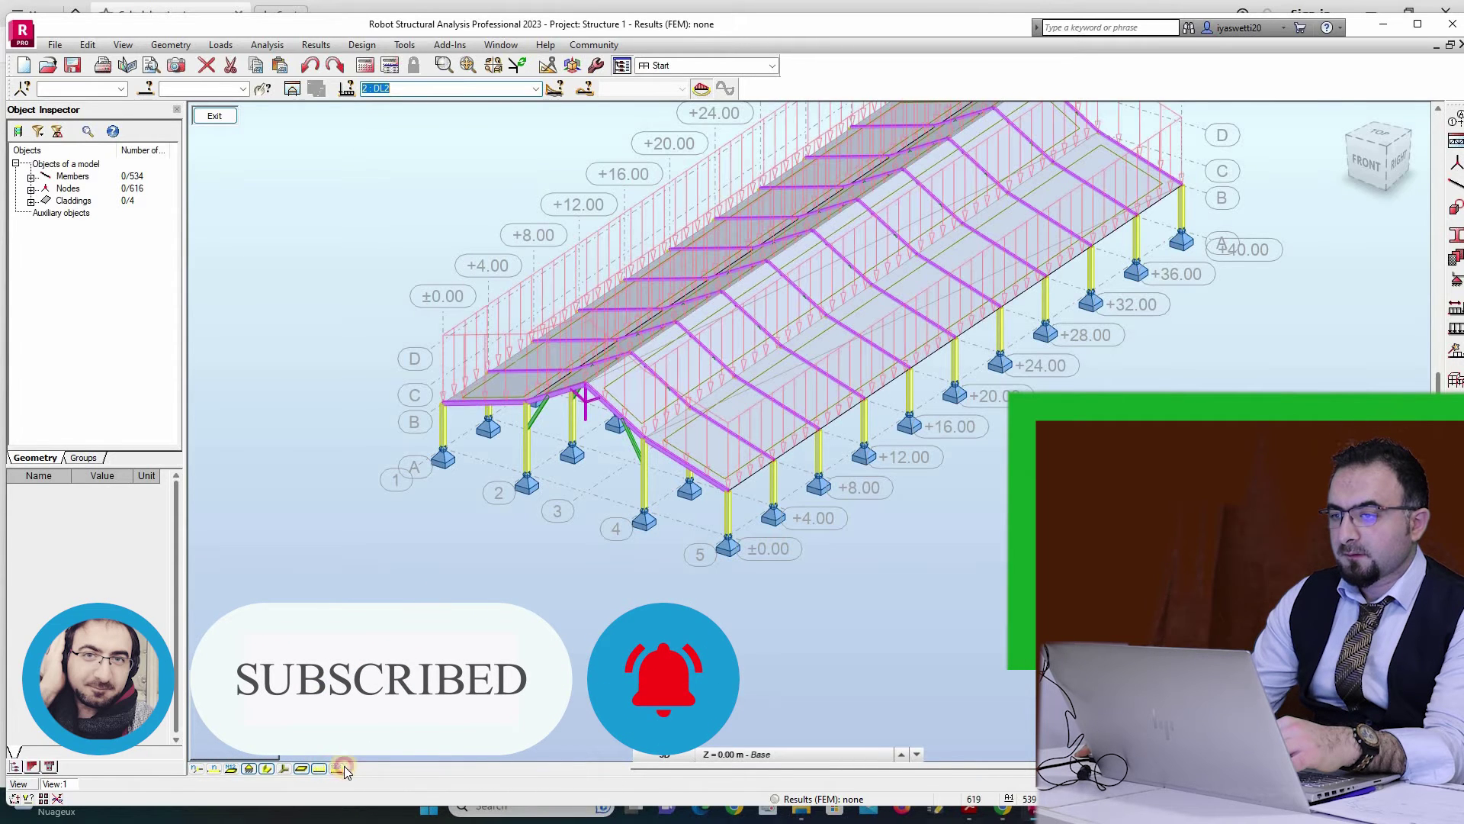
{"action": "left_click", "coordinate": [536, 89]}
{"action": "left_click", "coordinate": [531, 122]}
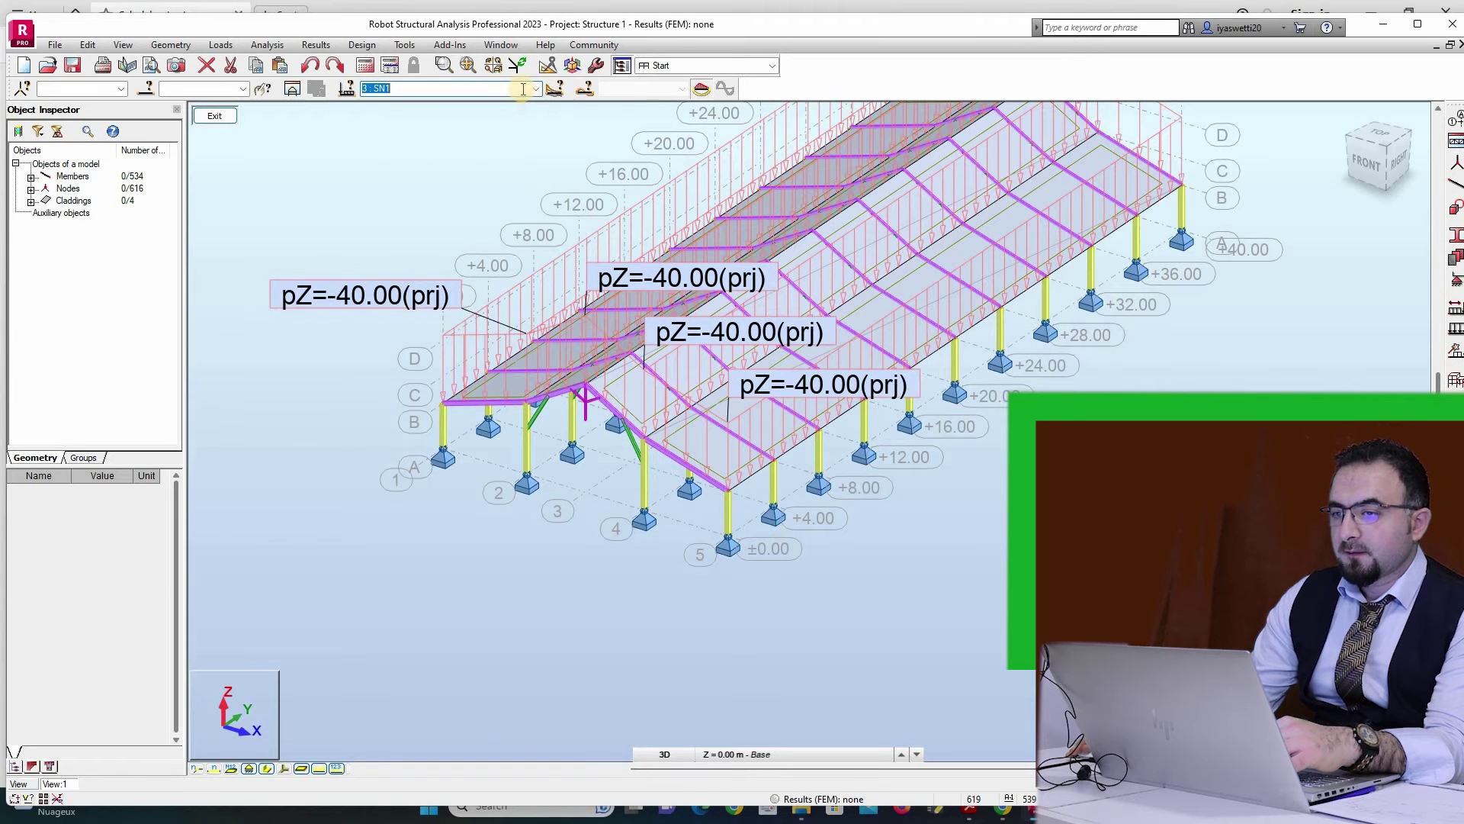
{"action": "left_click", "coordinate": [536, 89]}
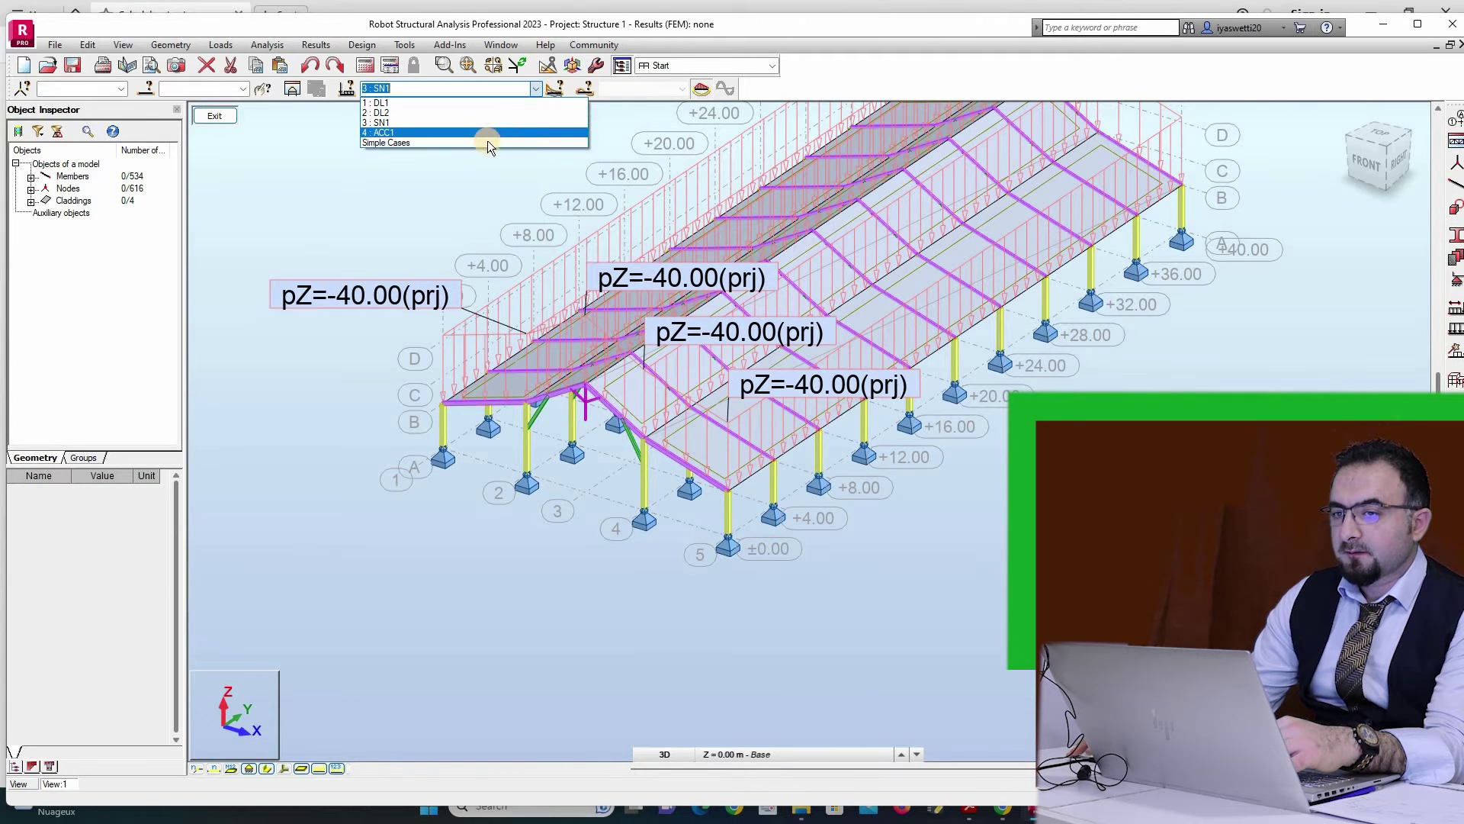
{"action": "left_click", "coordinate": [488, 141]}
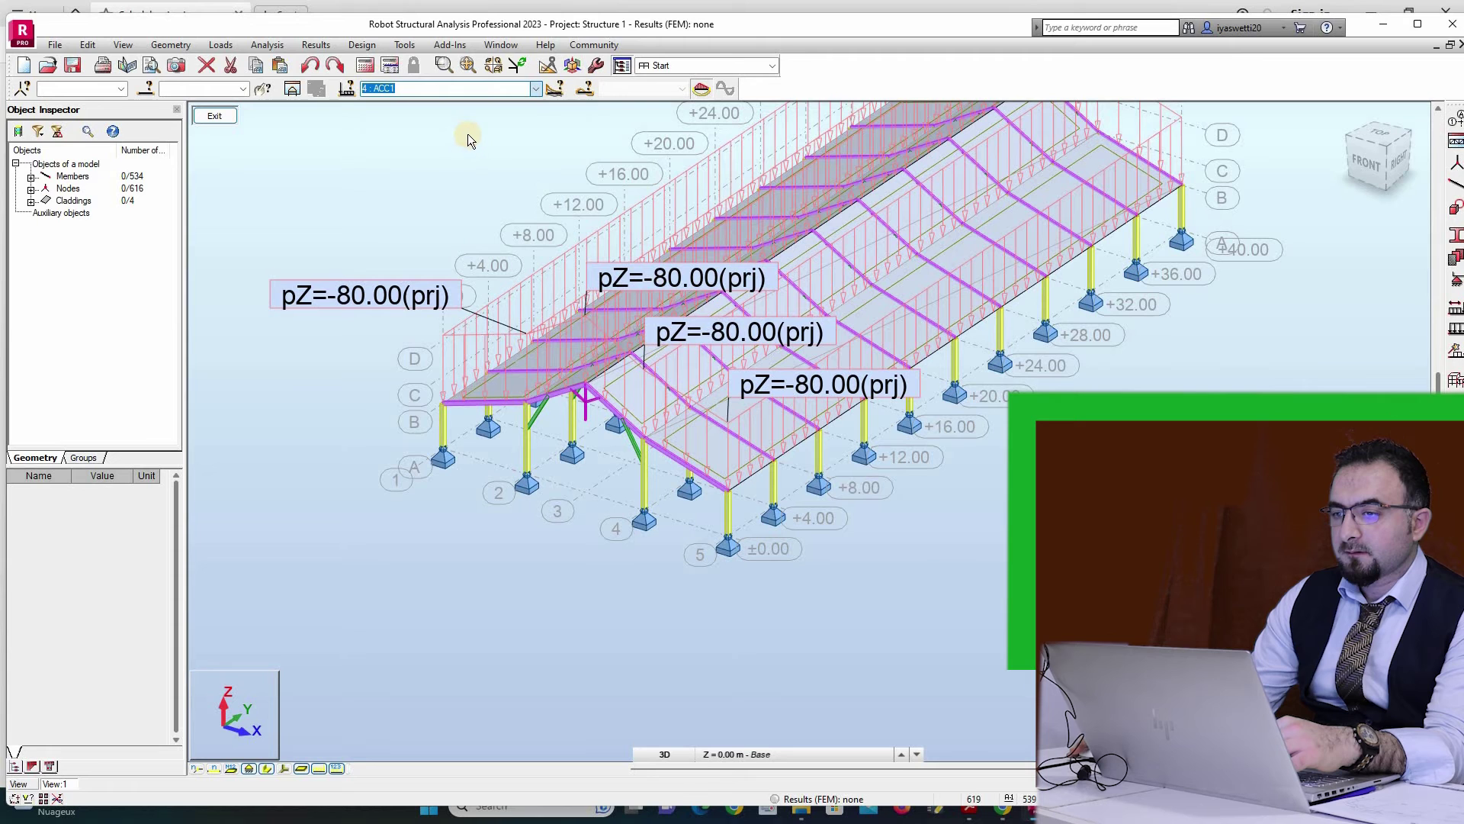
Set up wind simulation for X+ and Y+ with 60 daN/m2 wind pressure, clearing the Elements list.
{"action": "left_click", "coordinate": [221, 46]}
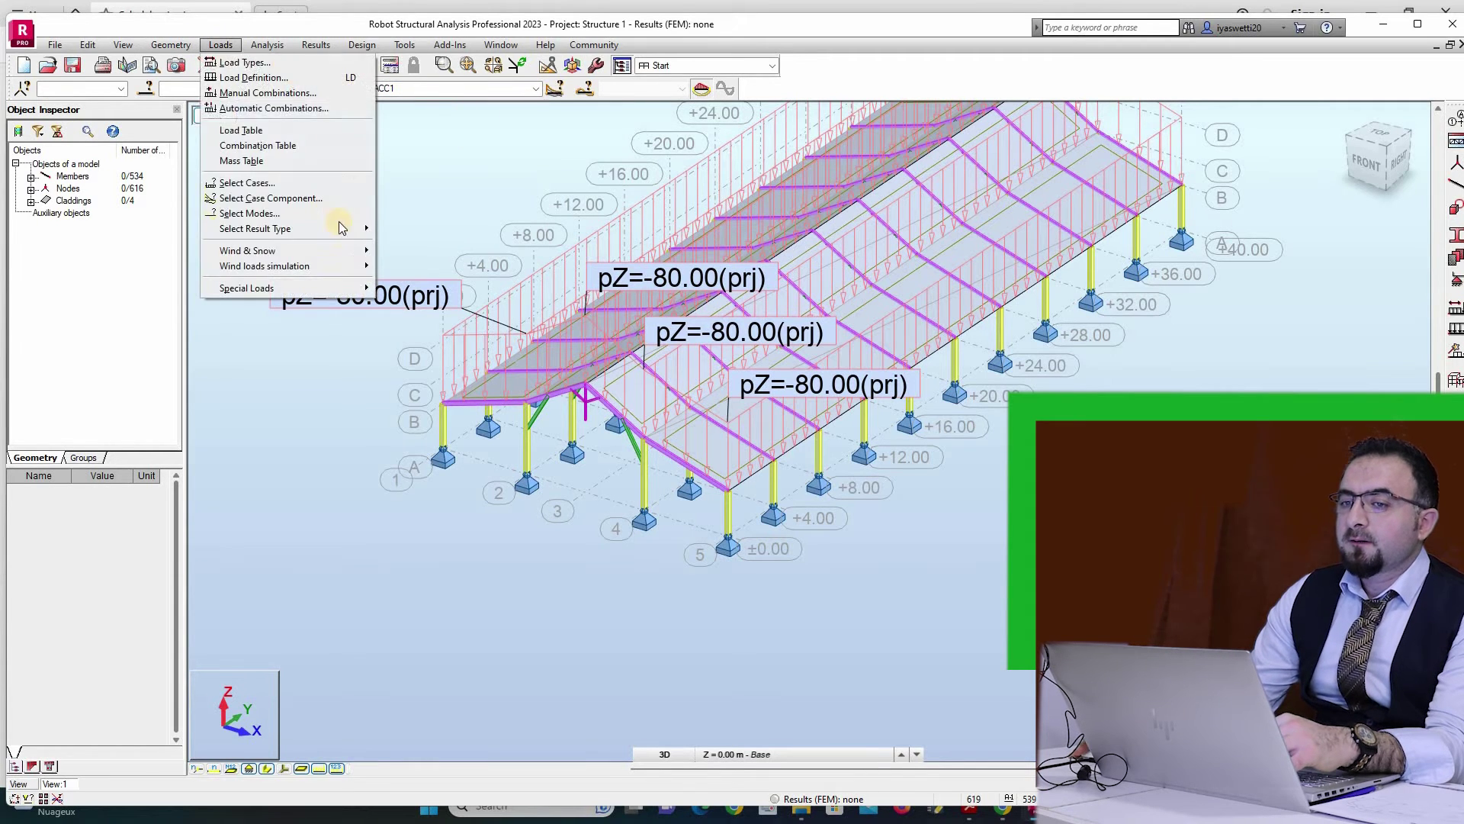
{"action": "mouse_move", "coordinate": [341, 264]}
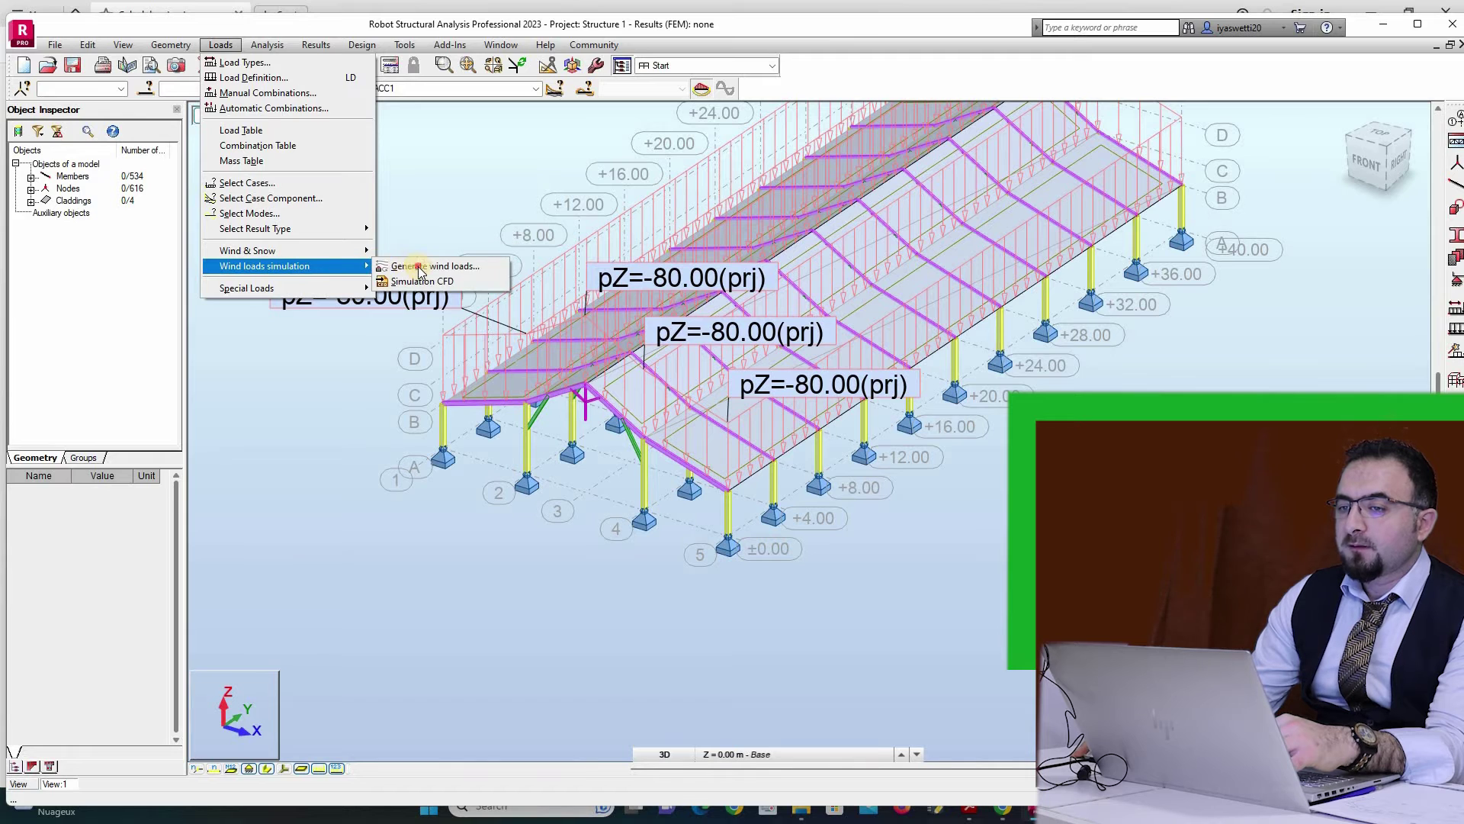
{"action": "key", "text": "Return"}
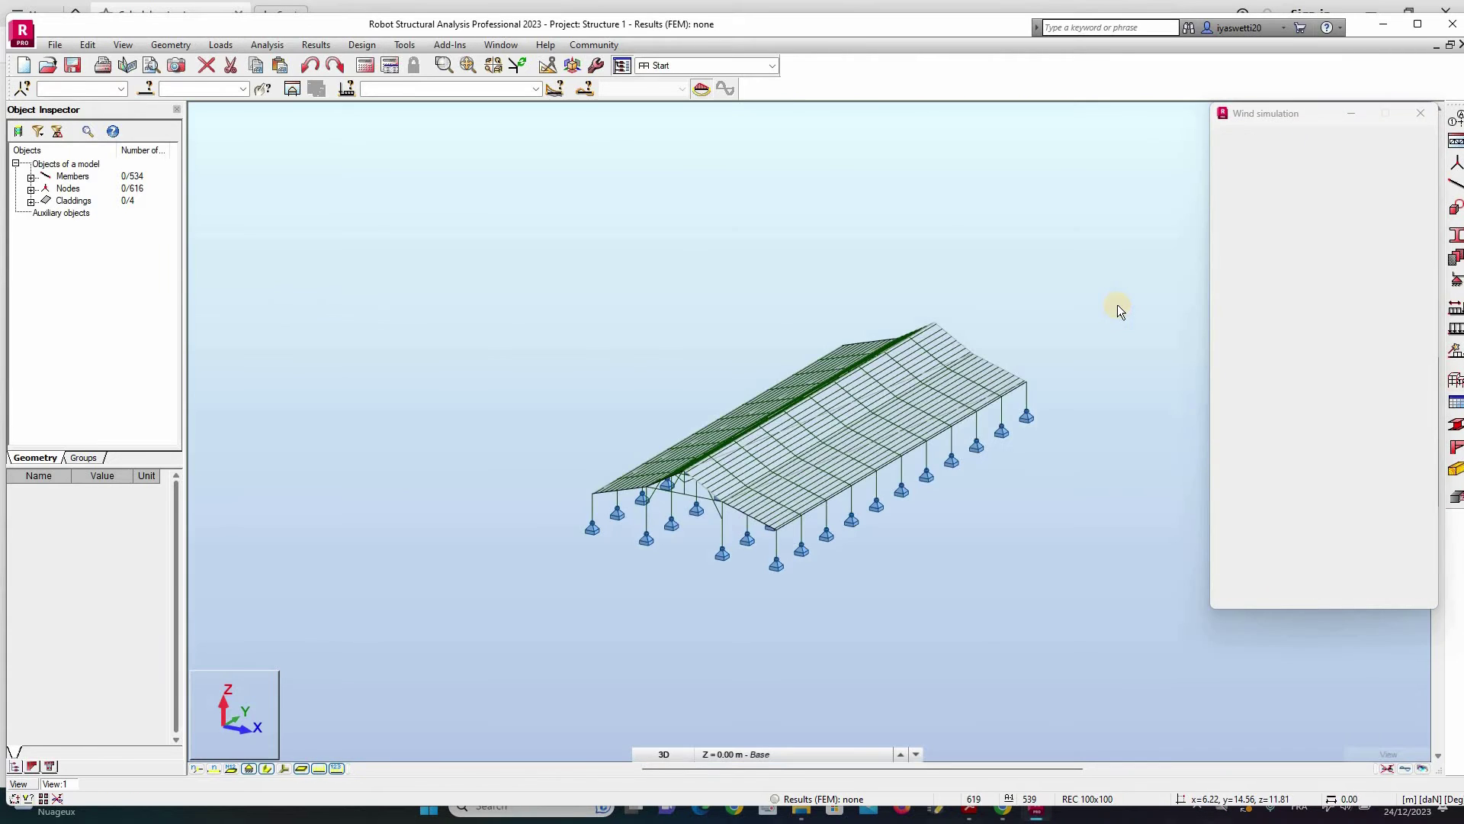
{"action": "left_click", "coordinate": [1324, 277]}
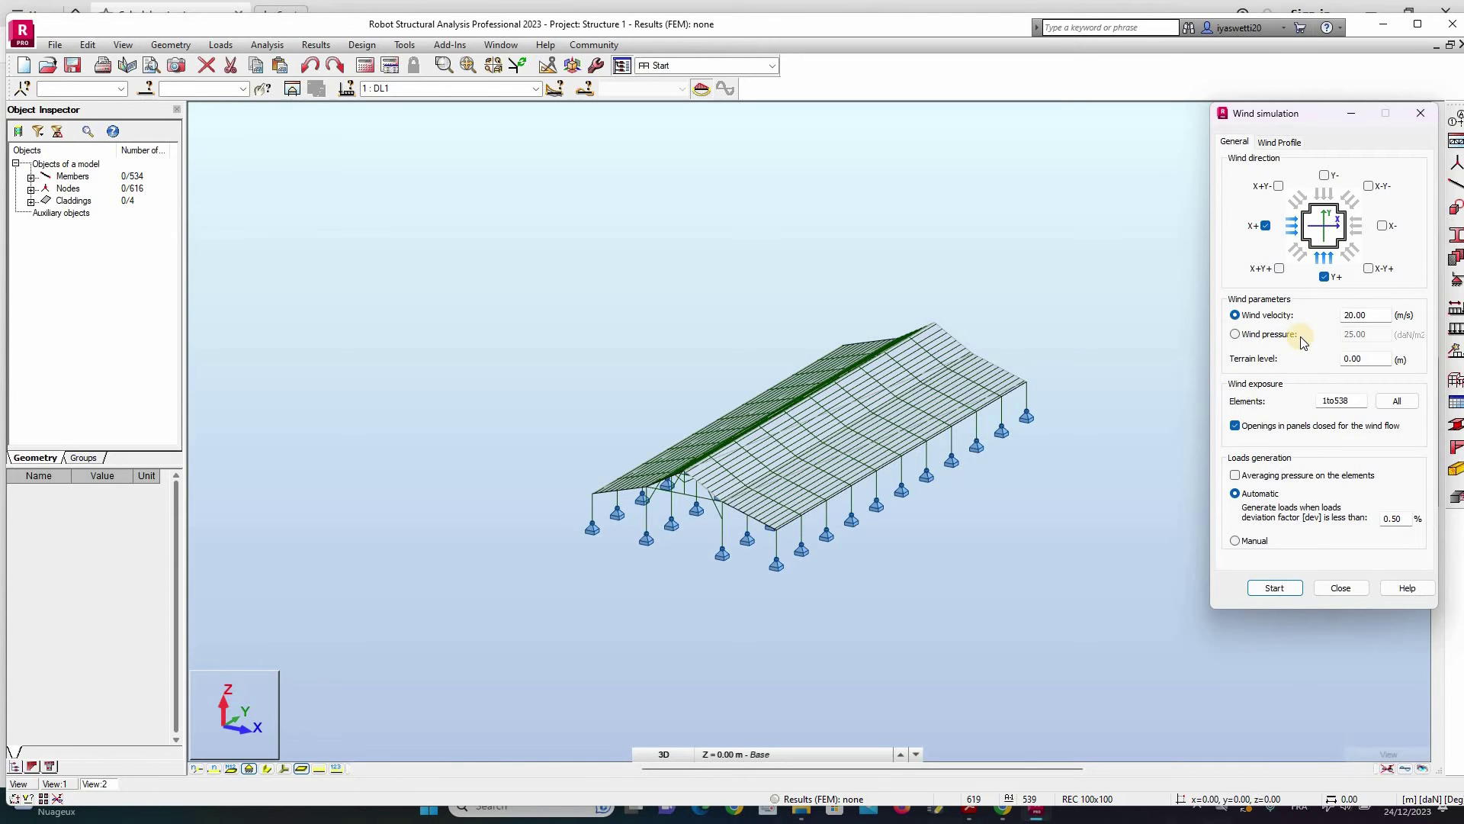
{"action": "left_click", "coordinate": [1277, 334]}
{"action": "left_click_drag", "start_coordinate": [1301, 327], "coordinate": [1213, 292]}
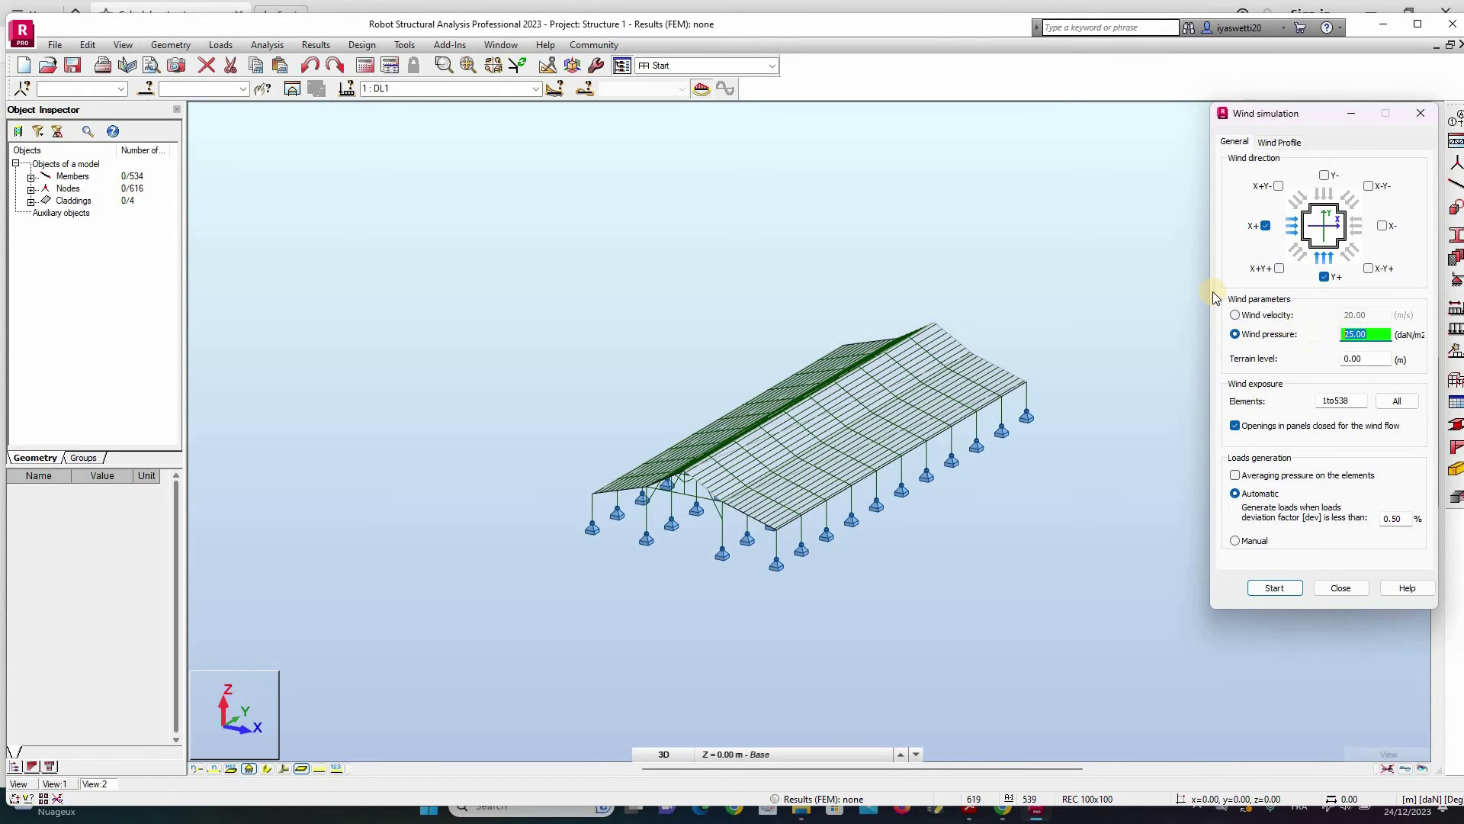
{"action": "type", "text": "60"}
{"action": "key", "text": "Tab"}
{"action": "key", "text": "Tab"}
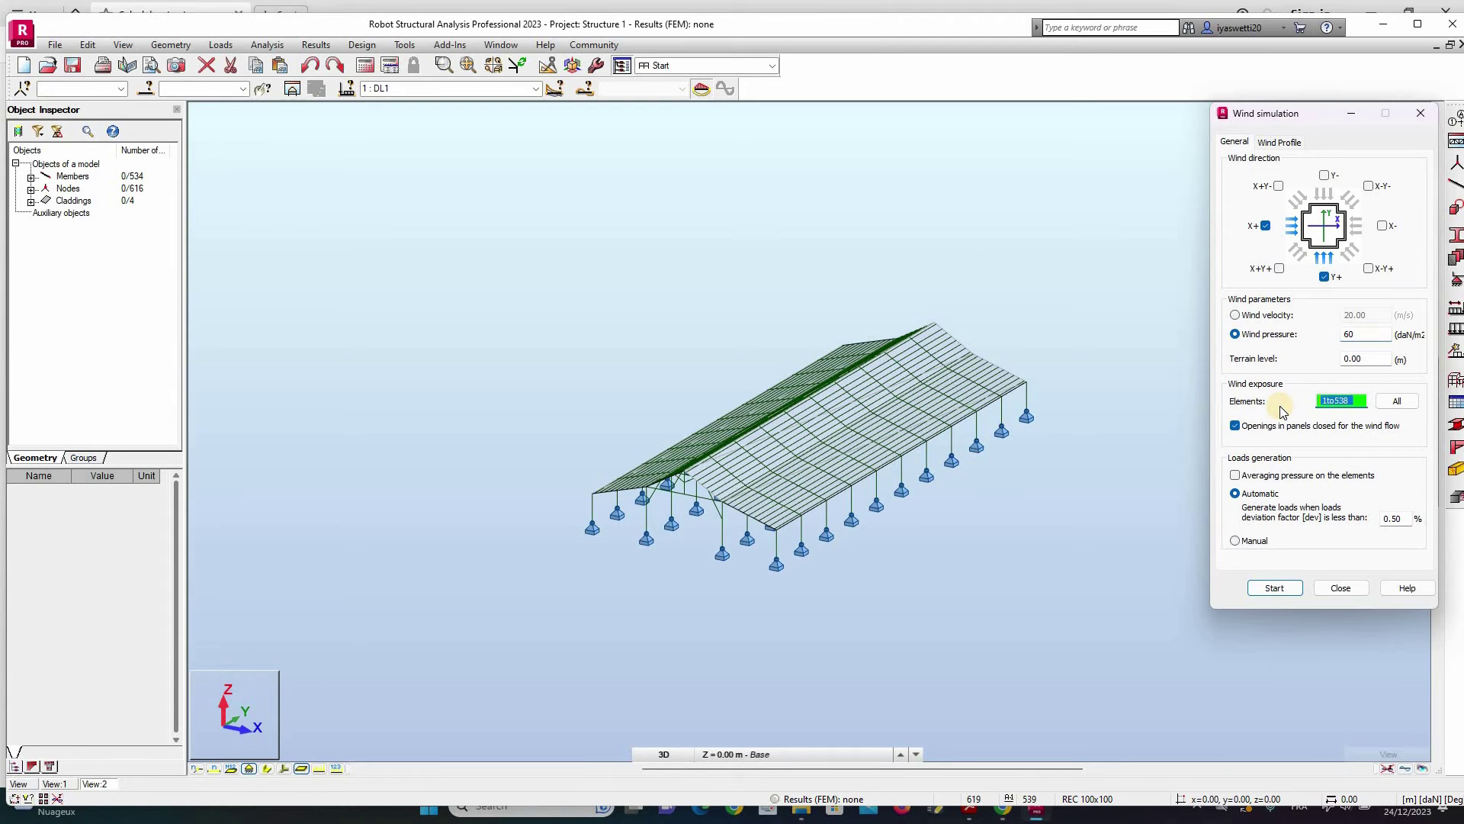
{"action": "key", "text": "BackSpace"}
Select the four roof cladding contours 535to538 as the wind-exposed elements.
{"action": "left_click", "coordinate": [146, 89]}
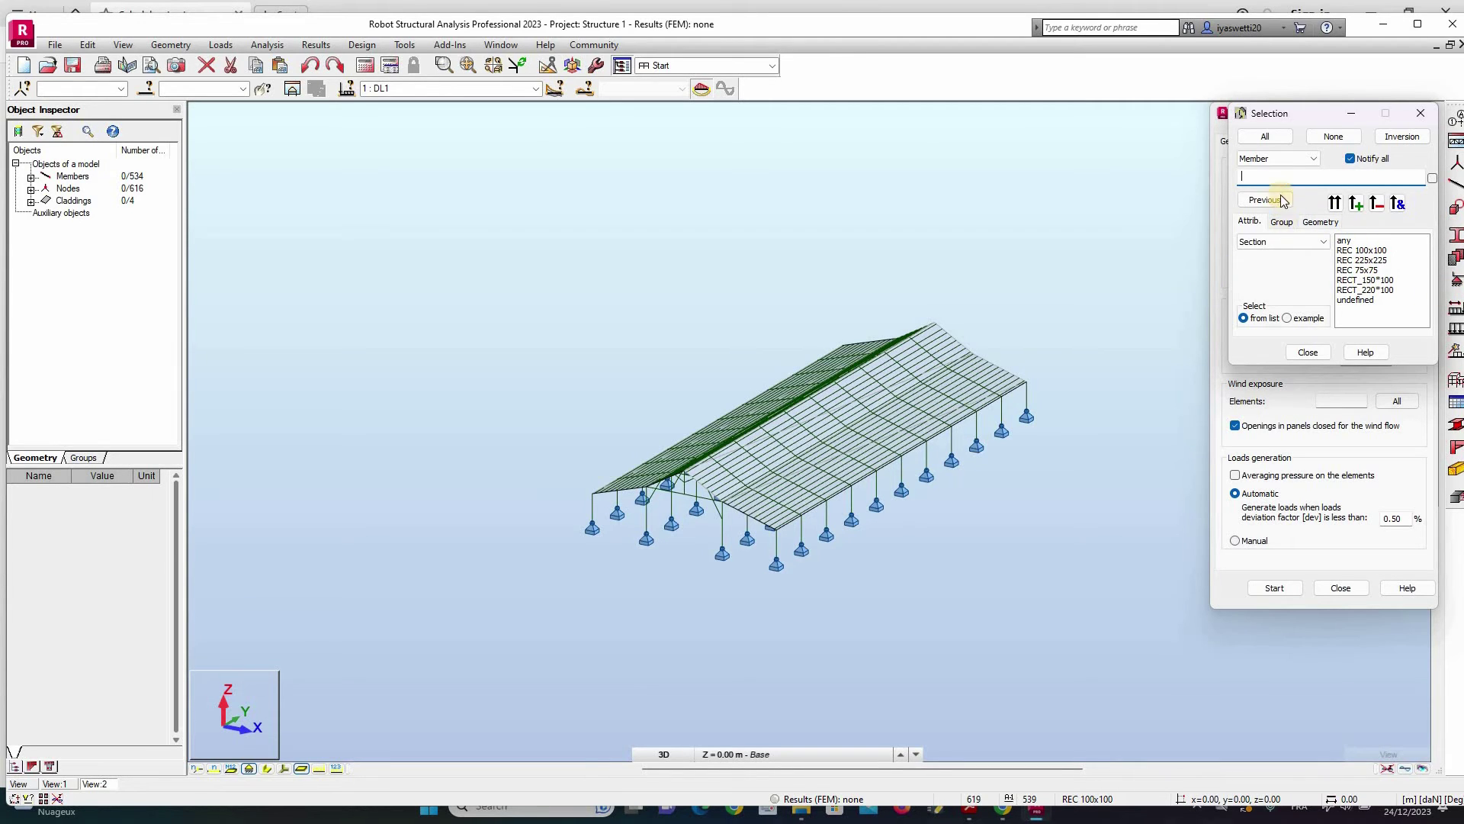
{"action": "left_click", "coordinate": [1280, 158]}
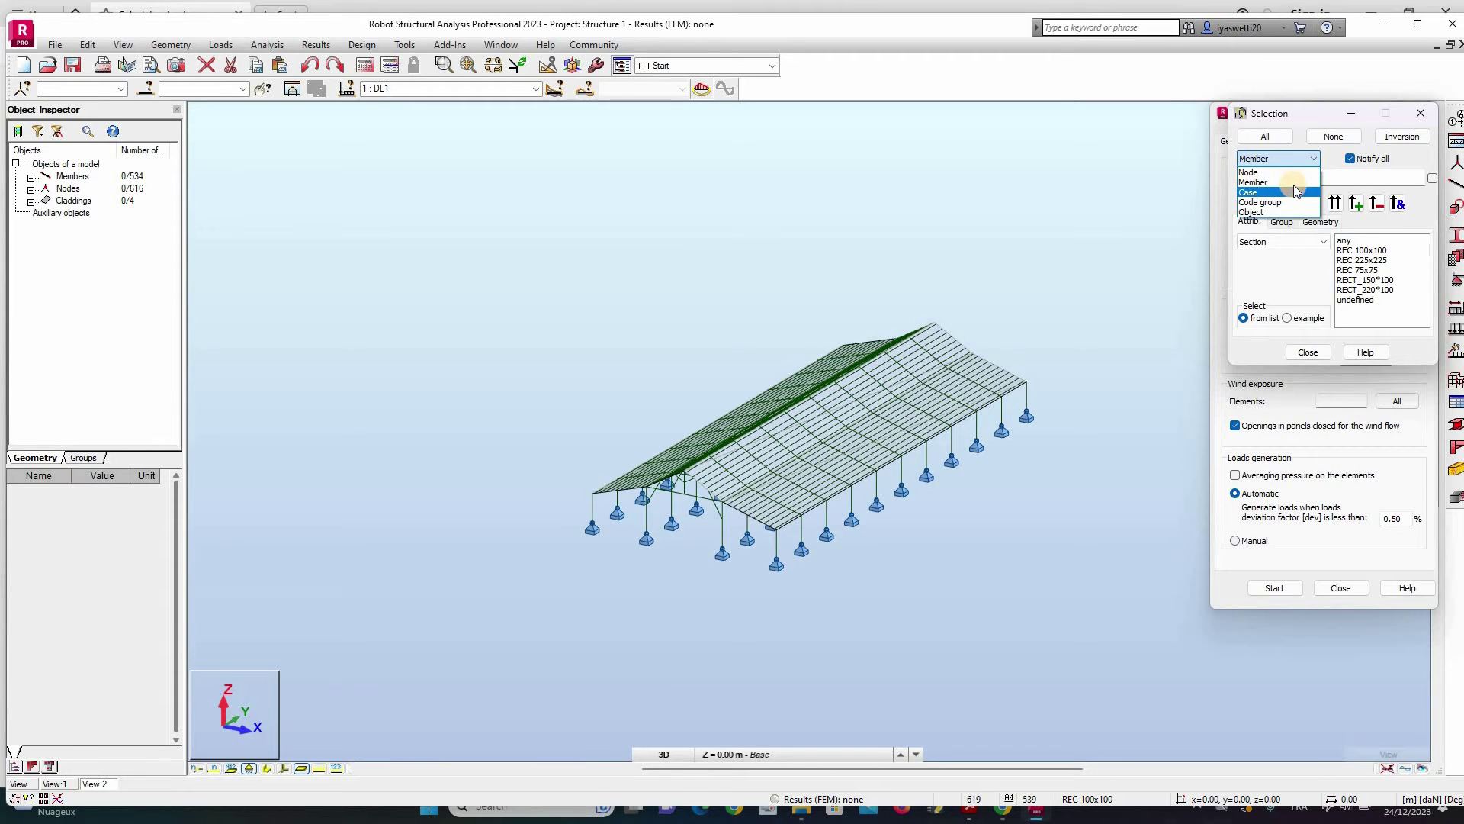
{"action": "left_click", "coordinate": [1289, 212]}
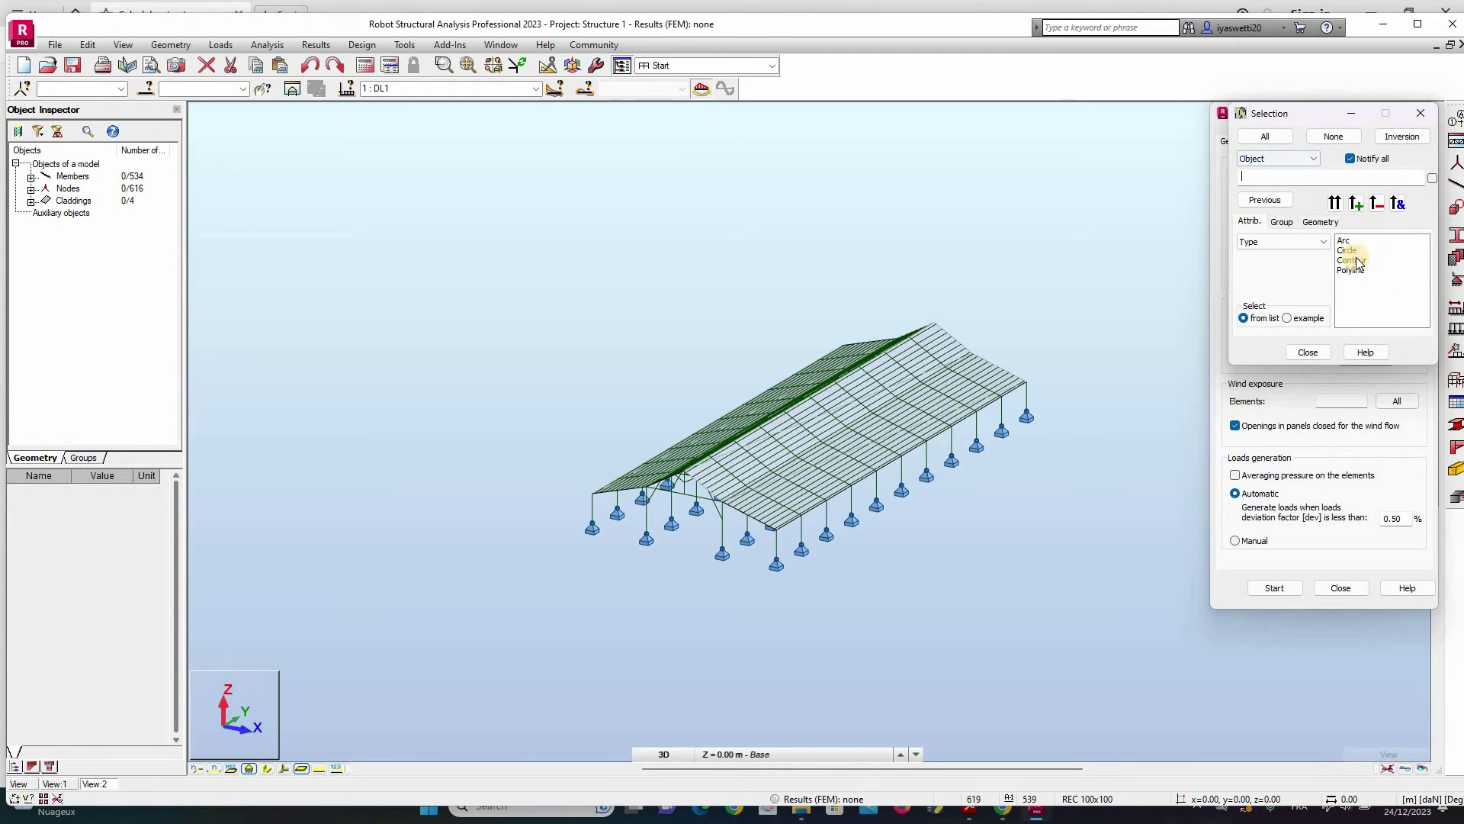
{"action": "left_click", "coordinate": [1357, 260]}
{"action": "left_click", "coordinate": [1356, 203]}
{"action": "left_click_drag", "start_coordinate": [1184, 166], "coordinate": [1194, 169]}
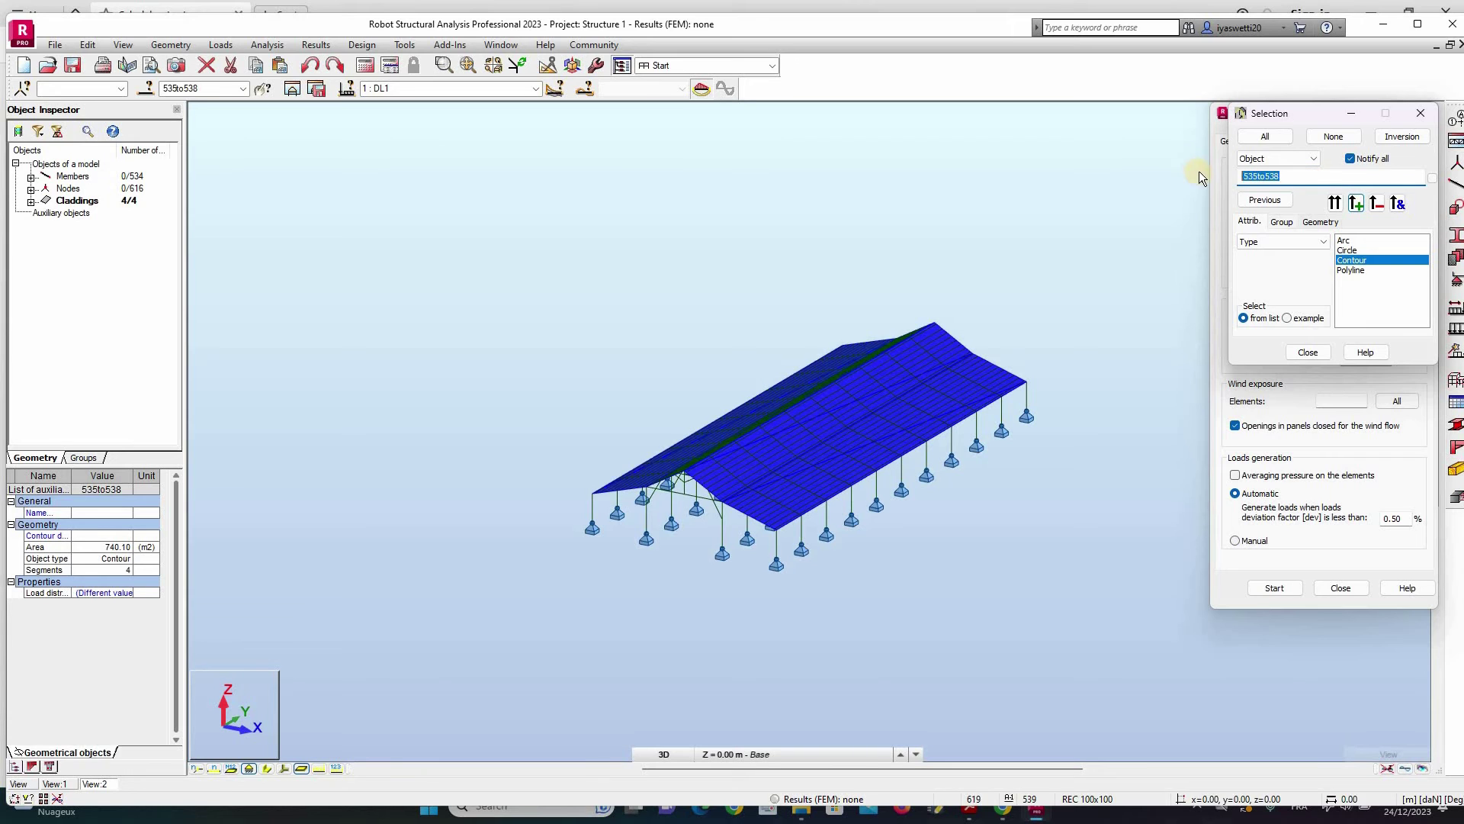
{"action": "left_click", "coordinate": [1313, 357]}
{"action": "left_click", "coordinate": [1356, 401]}
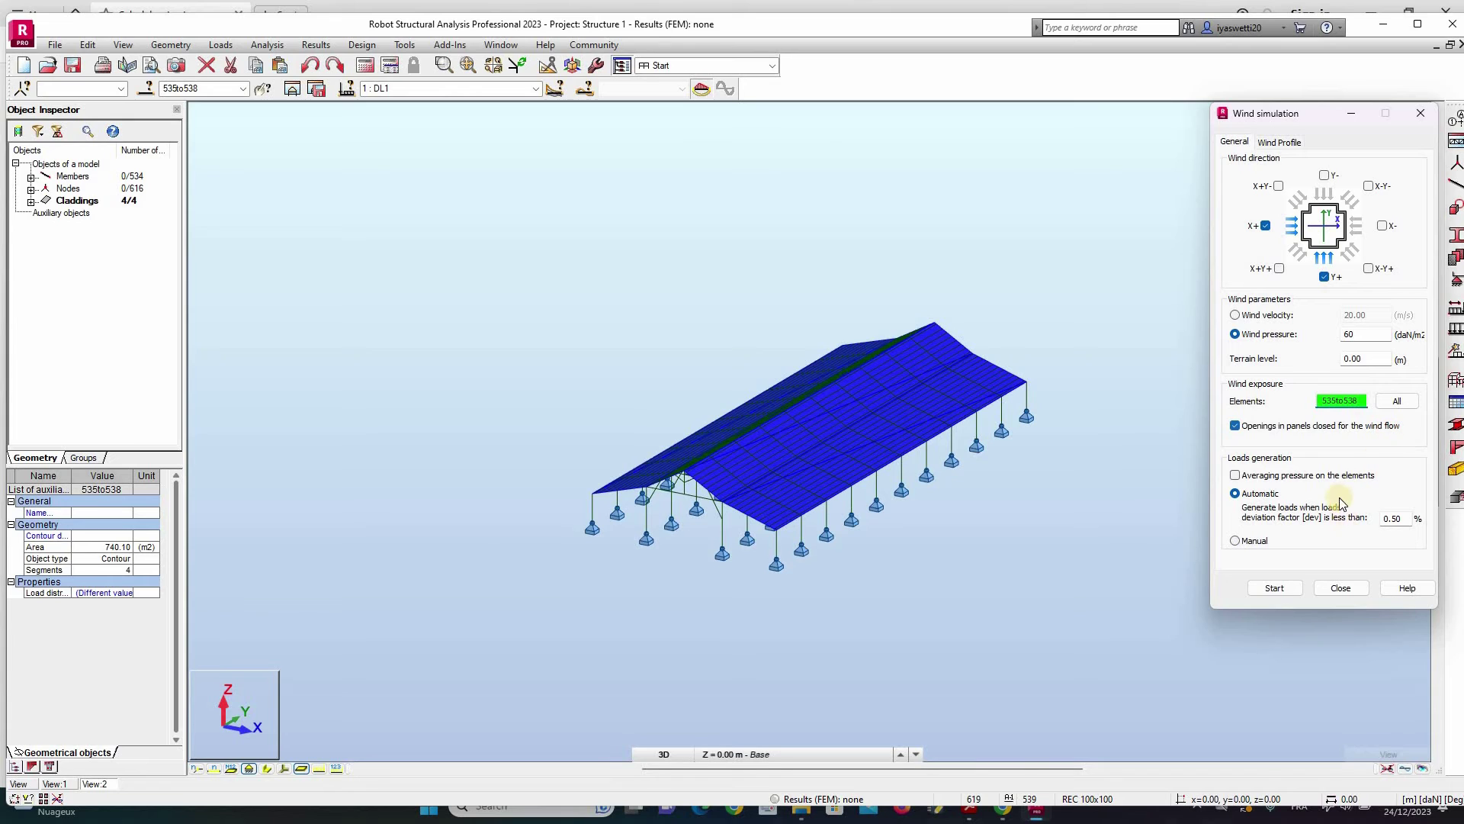
Start the X+ wind simulation and clear the cladding selection once the pressure map appears.
{"action": "left_click", "coordinate": [1273, 588]}
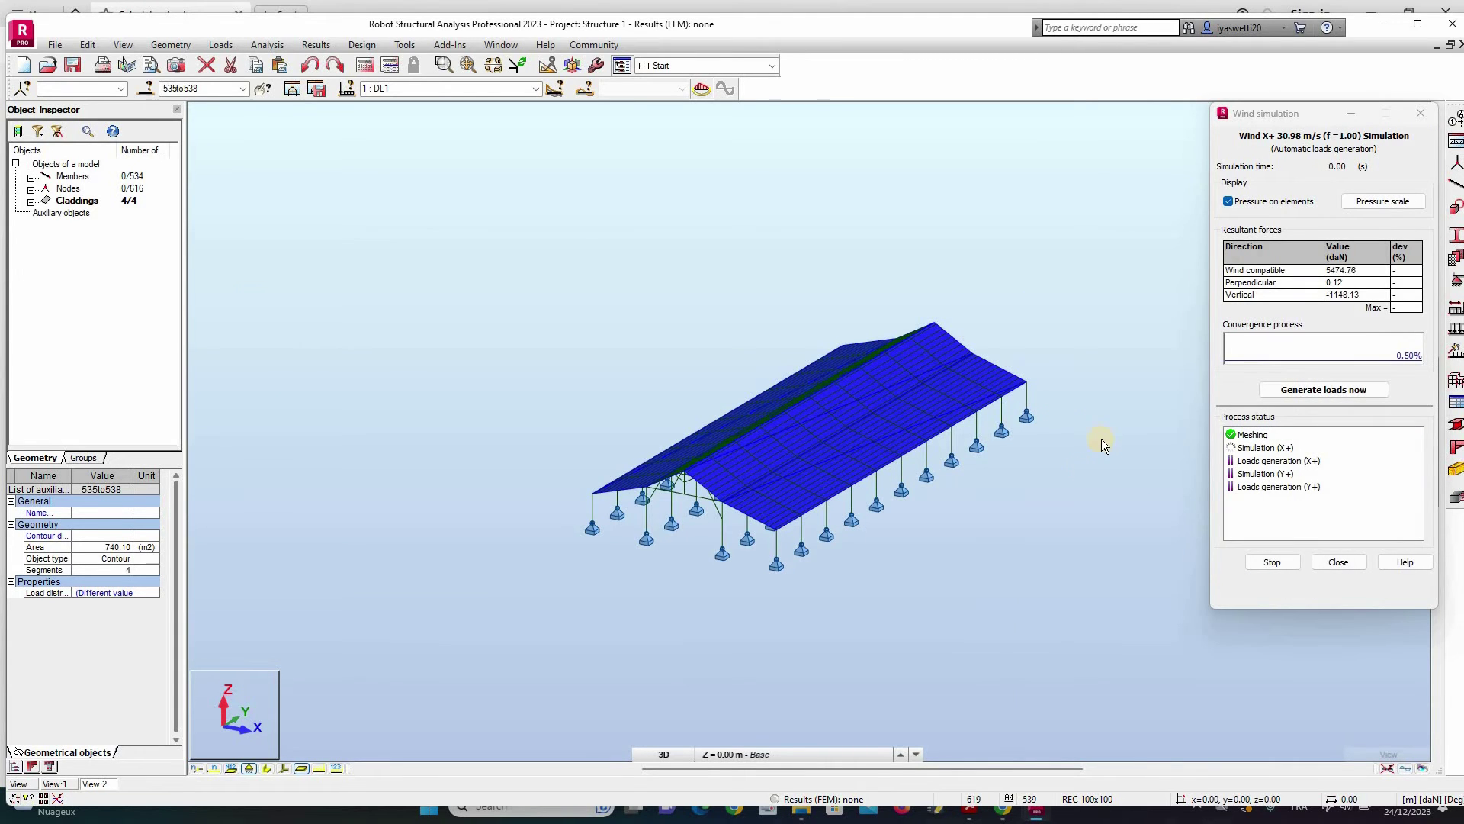
{"action": "scroll", "coordinate": [598, 359], "scroll_direction": "down", "scroll_amount": 4}
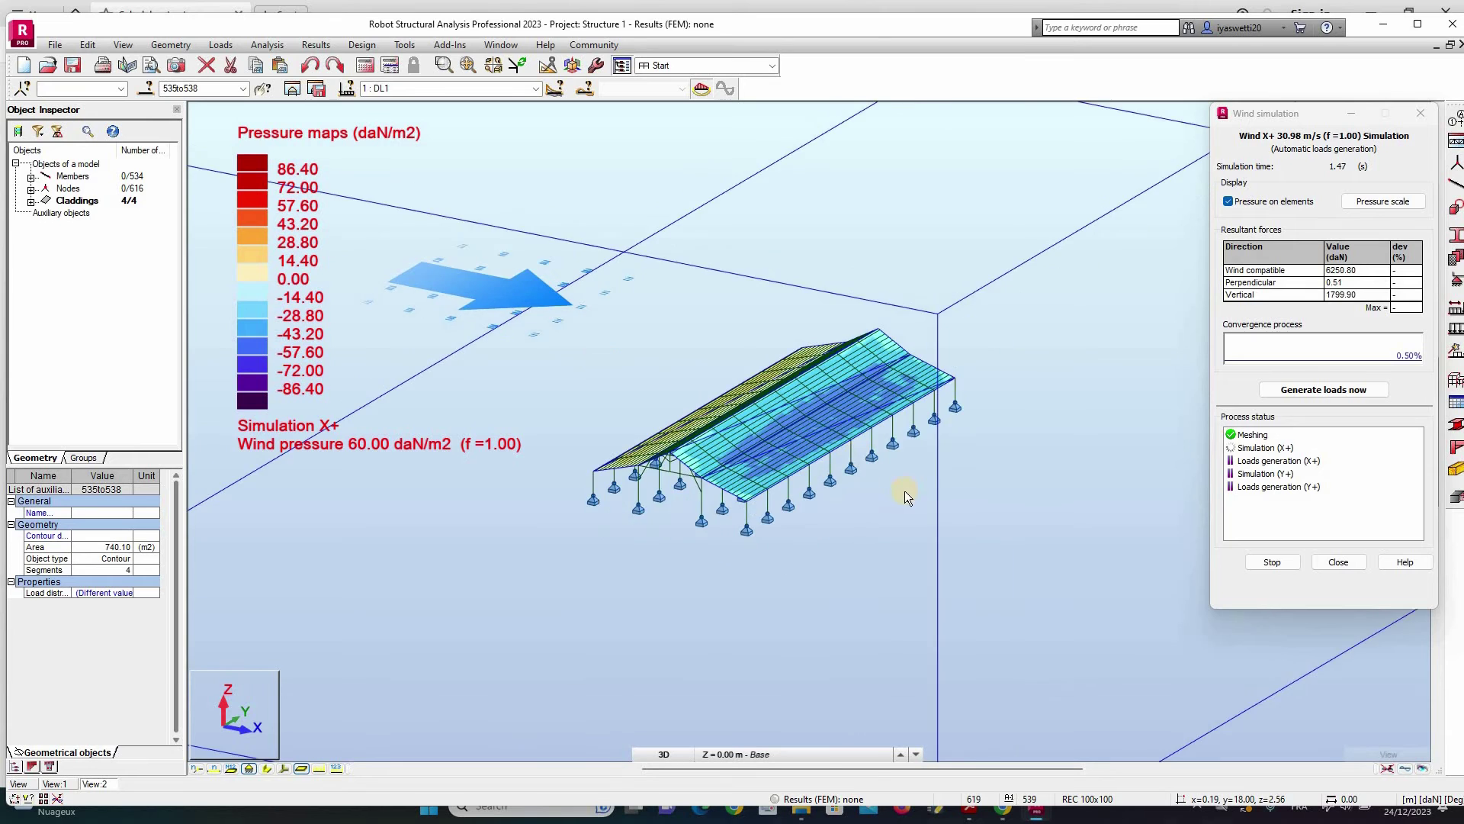
{"action": "left_click", "coordinate": [791, 518]}
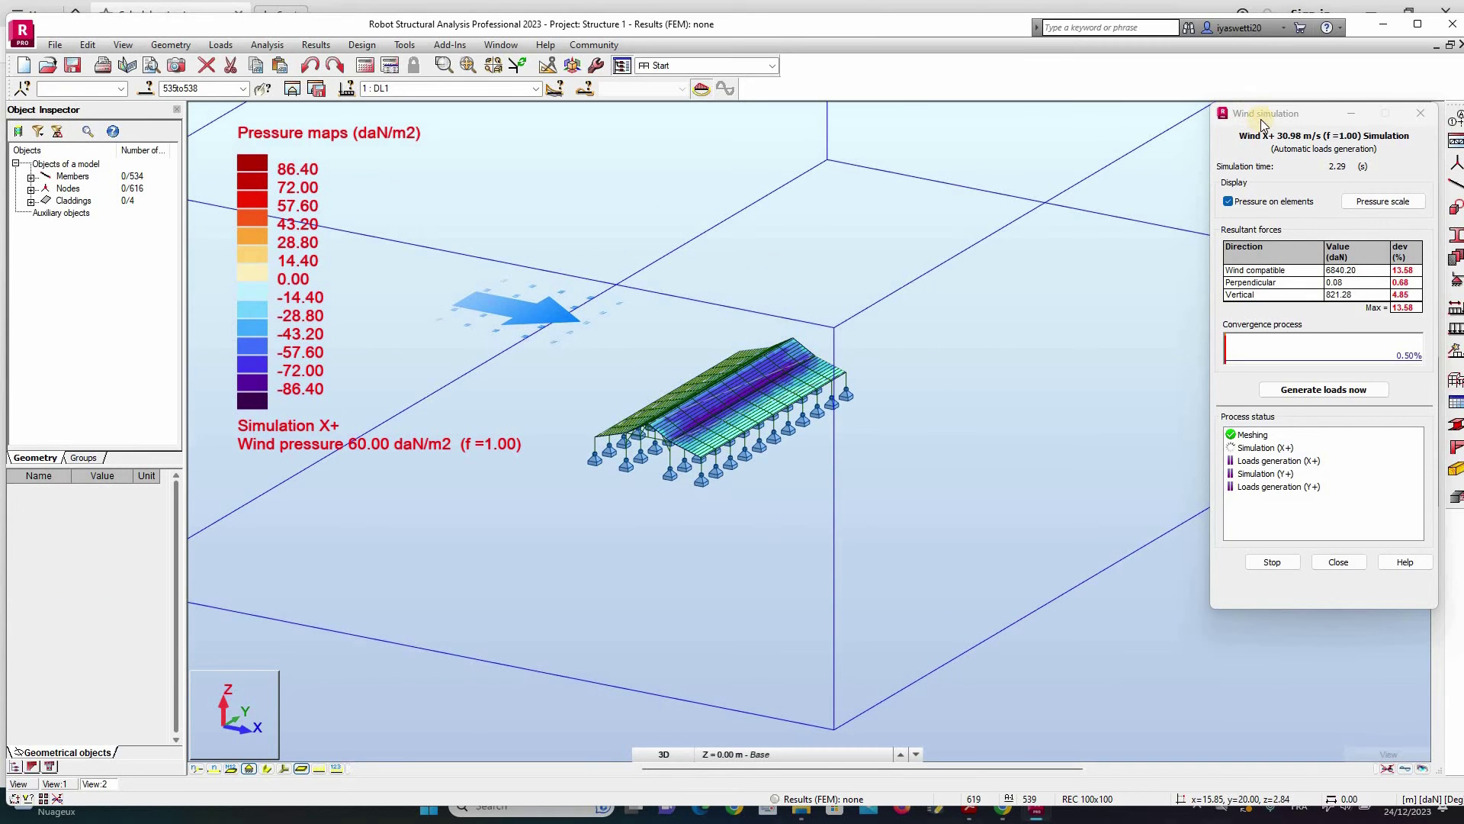
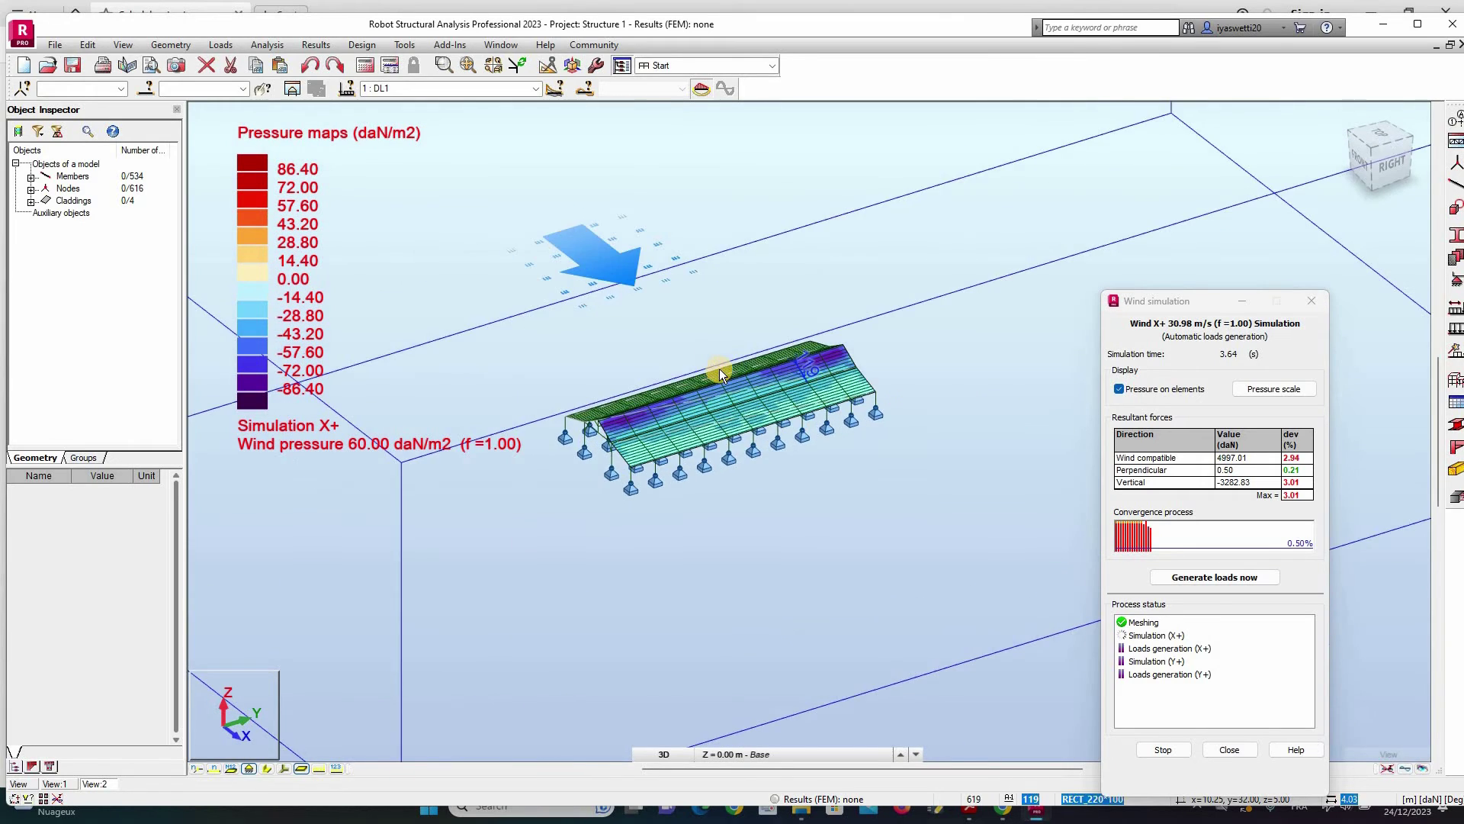
Zoom and orbit back to a front oblique view of the Wind X+ pressure map.
{"action": "scroll", "coordinate": [720, 368], "scroll_direction": "up", "scroll_amount": 3}
{"action": "left_click_drag", "start_coordinate": [1409, 145], "coordinate": [846, 556]}
Rotate the view to a front-right corner to inspect the Wind X+ roof pressure map.
{"action": "scroll", "coordinate": [846, 556], "scroll_direction": "down", "scroll_amount": 5}
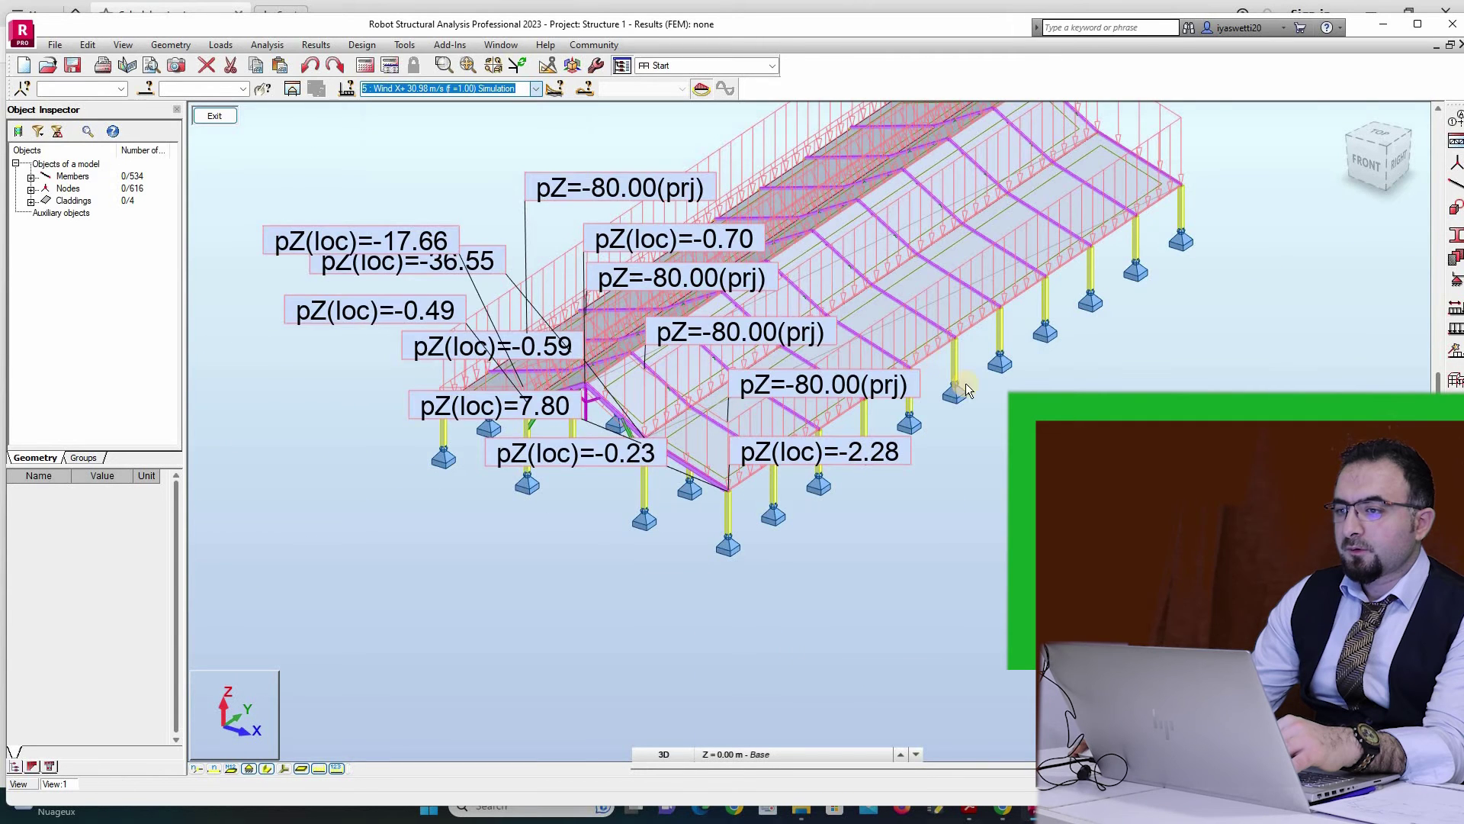
{"action": "left_click", "coordinate": [1397, 152]}
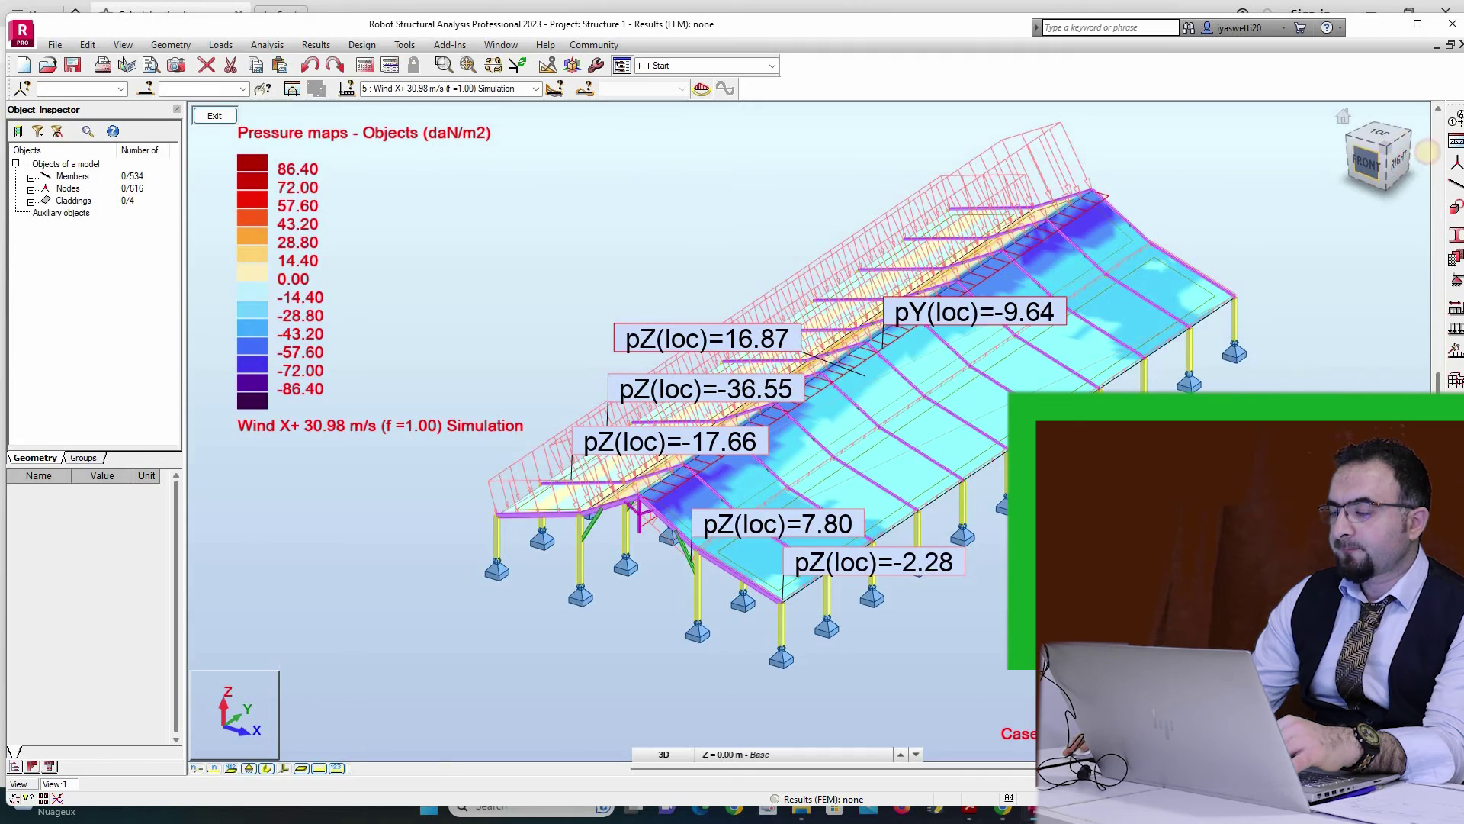
{"action": "left_click_drag", "start_coordinate": [1380, 151], "coordinate": [1345, 158]}
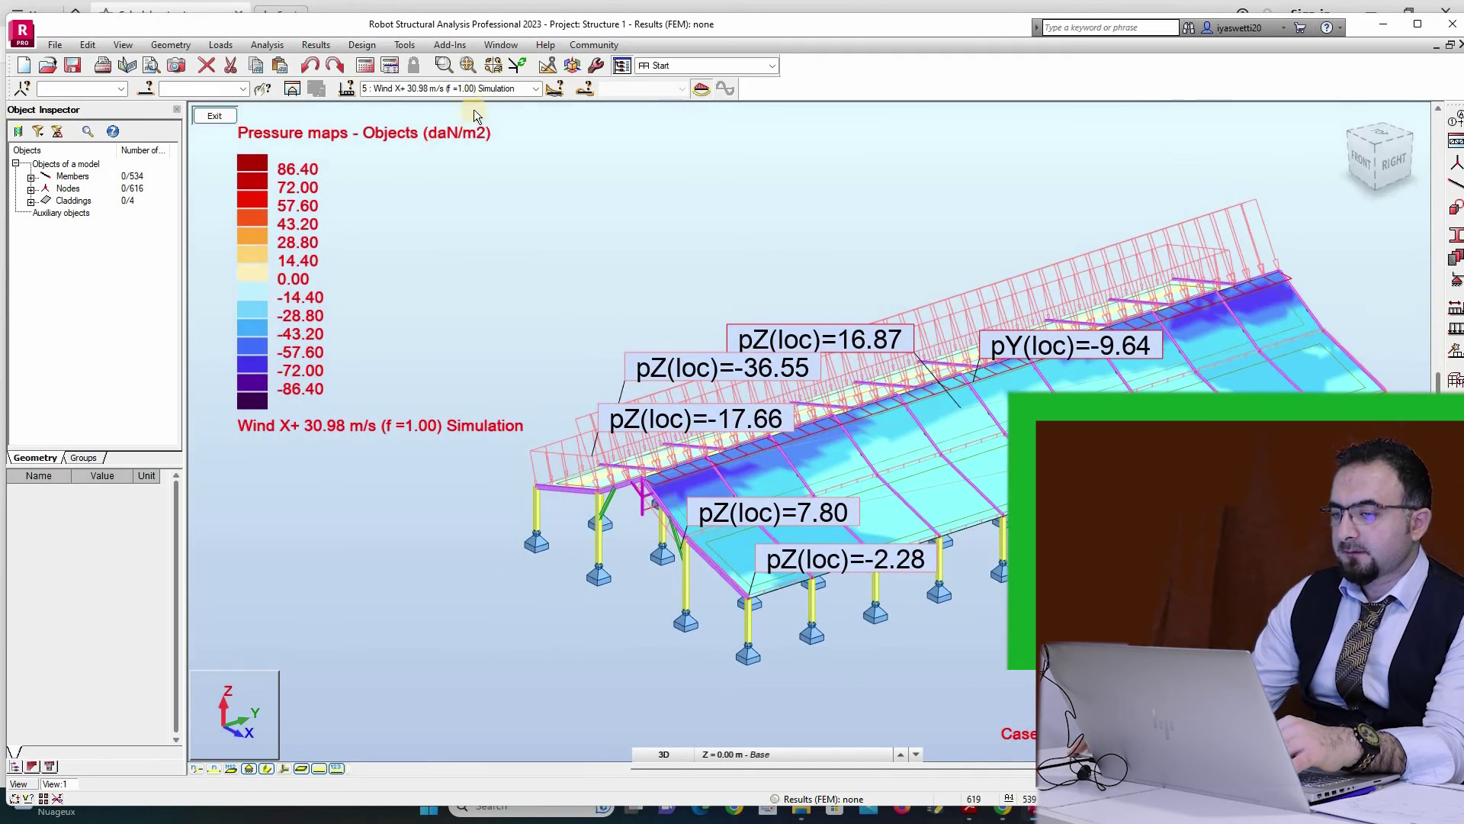
Display the 6: Wind Y+ load case and orbit to a top-right view.
{"action": "left_click", "coordinate": [531, 90]}
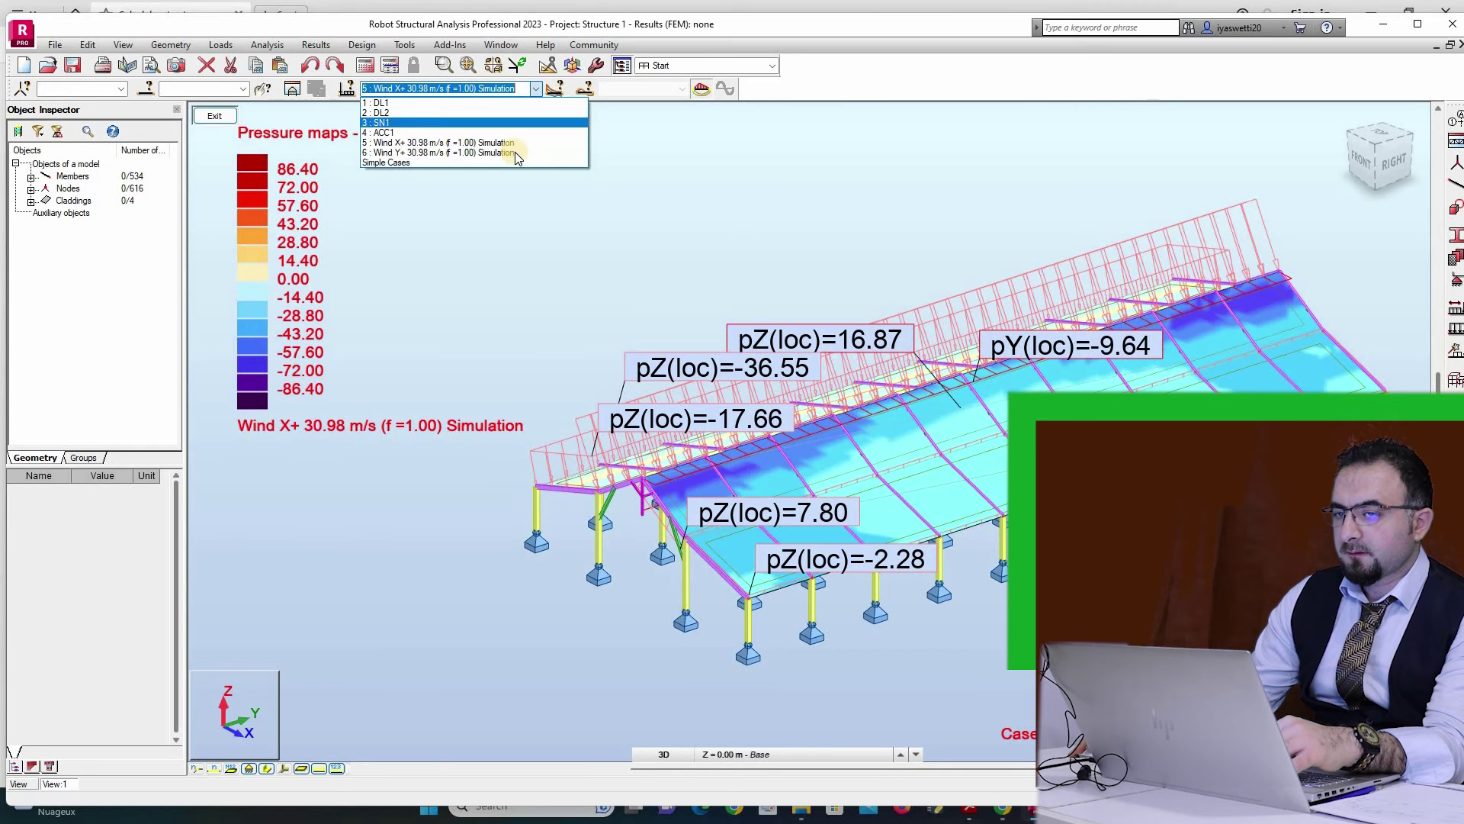
{"action": "left_click", "coordinate": [516, 153]}
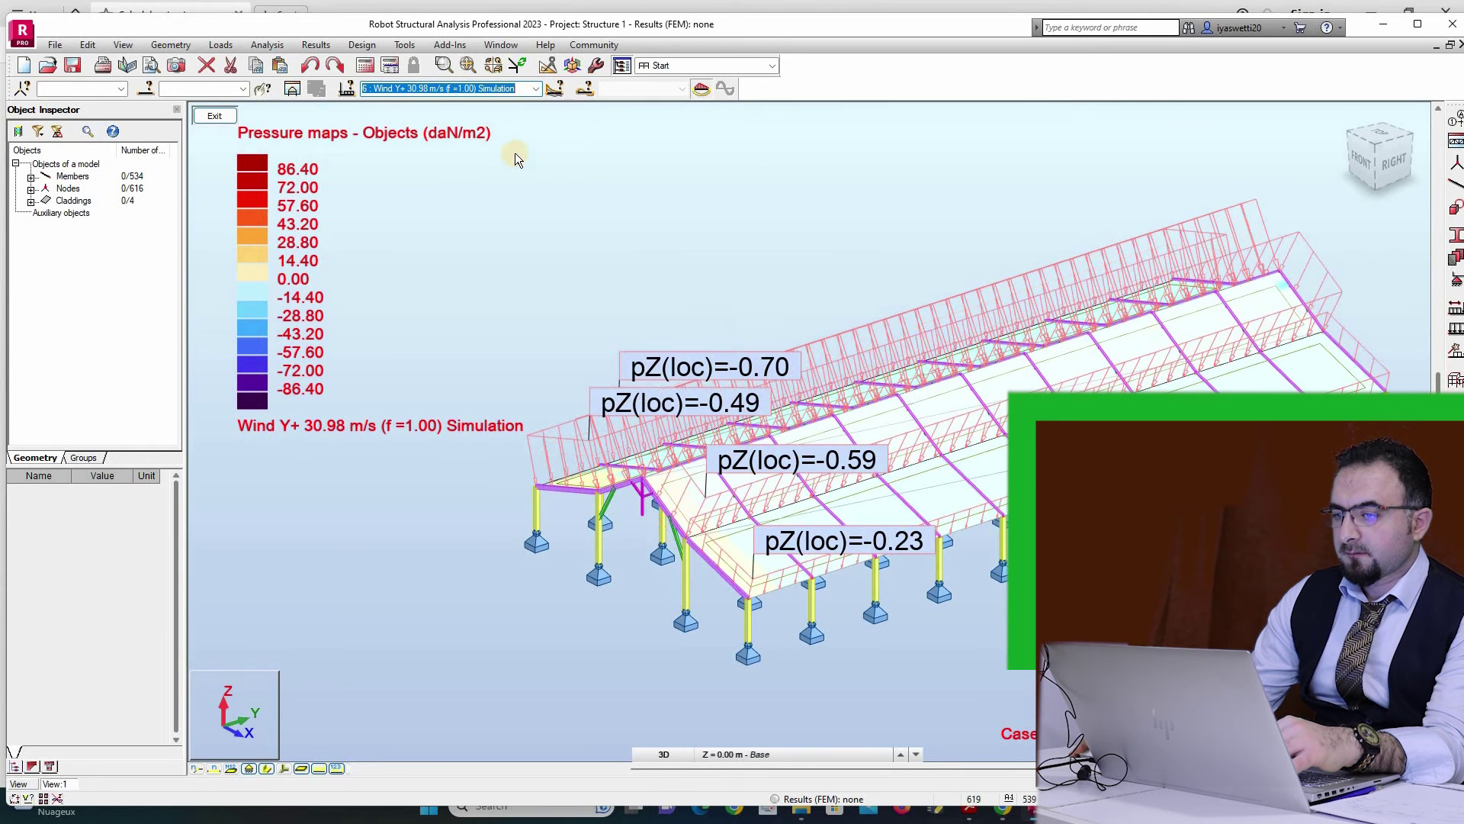
{"action": "left_click", "coordinate": [1365, 176]}
{"action": "left_click_drag", "start_coordinate": [1369, 199], "coordinate": [1302, 158]}
Switch back to 5: Wind X+ shown in a front-right-top isometric view.
{"action": "left_click", "coordinate": [535, 90]}
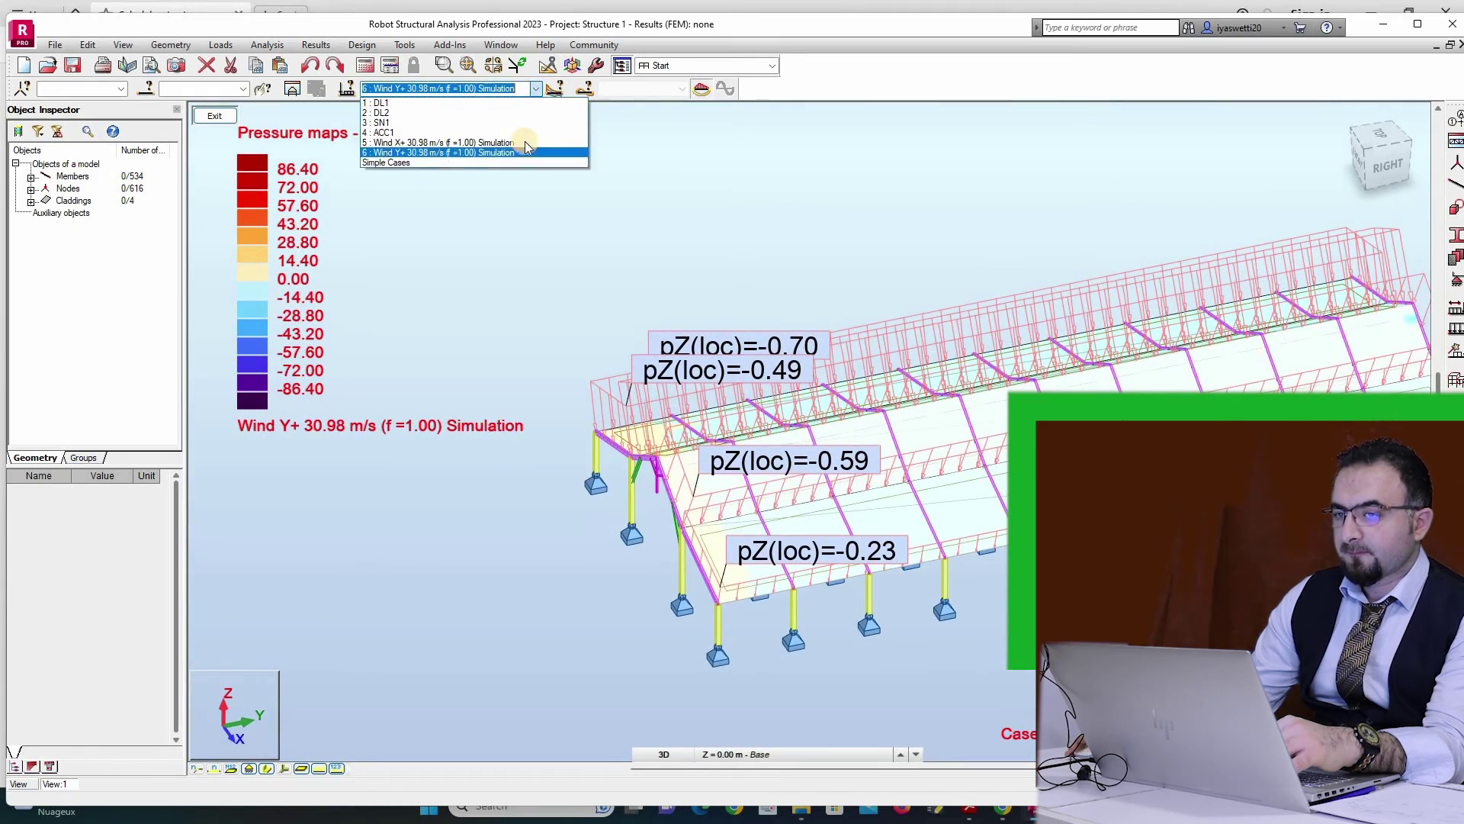
{"action": "left_click", "coordinate": [525, 143]}
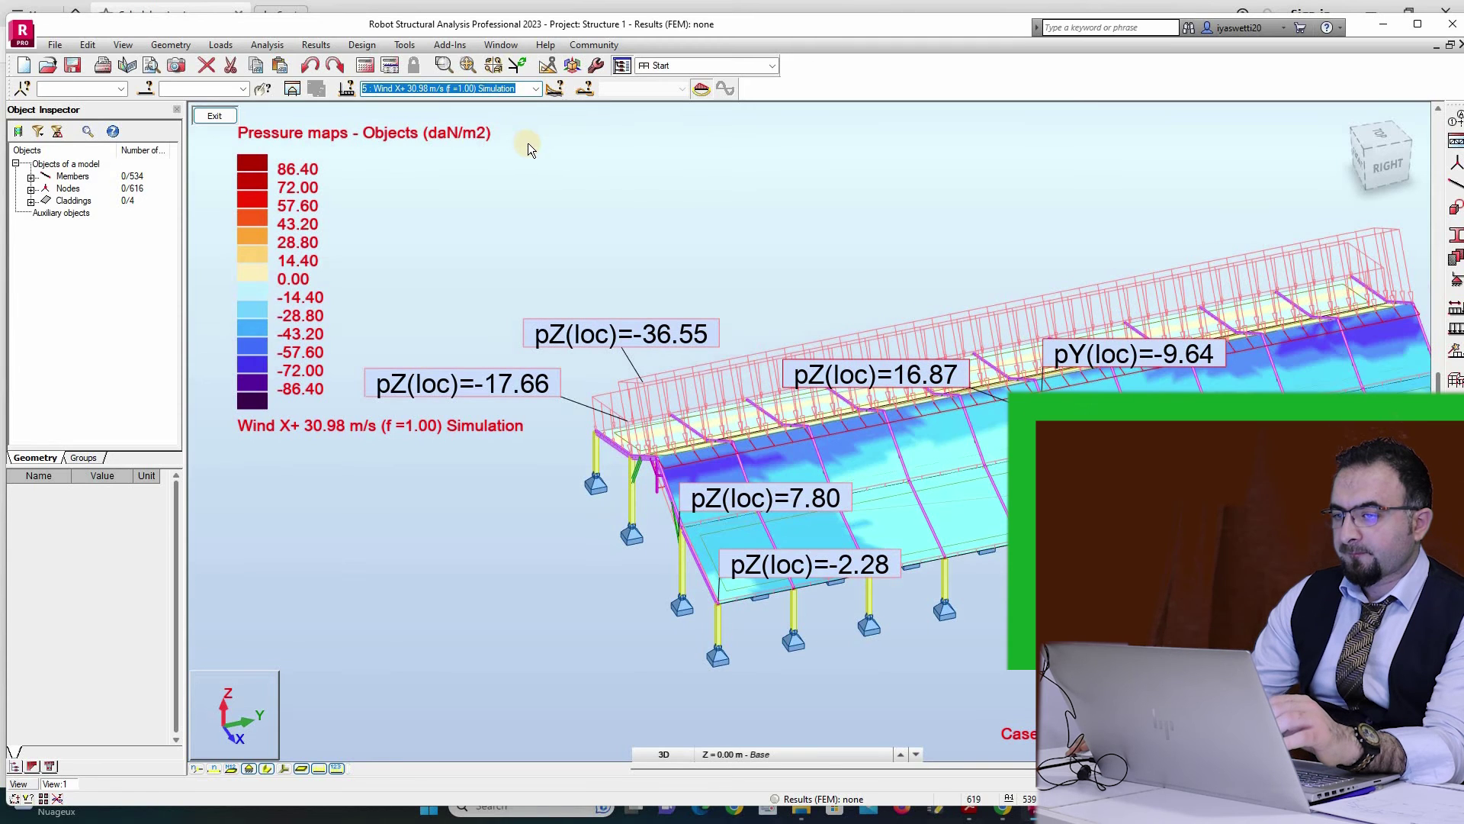
{"action": "left_click", "coordinate": [580, 205]}
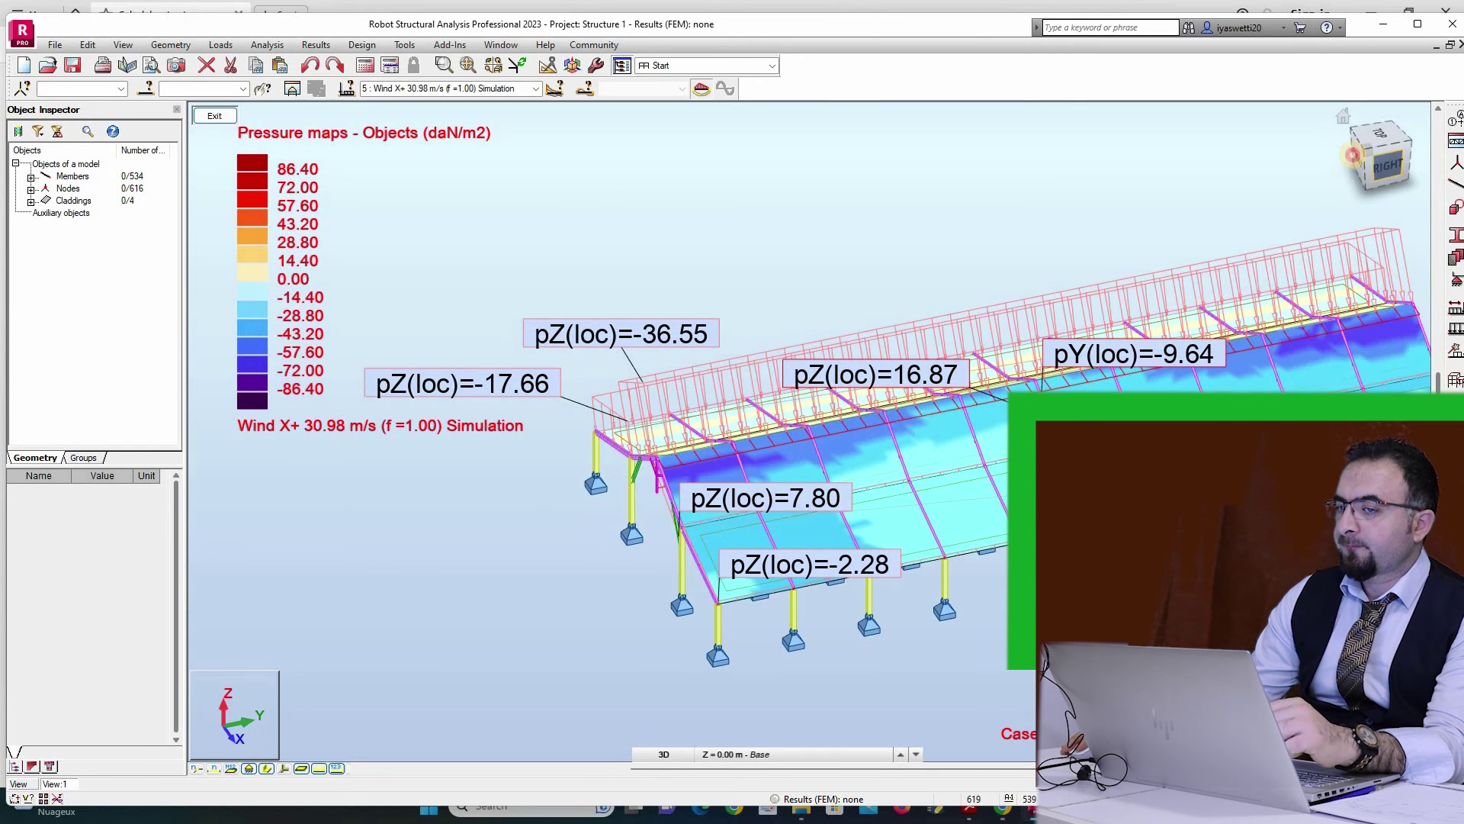
{"action": "left_click", "coordinate": [1352, 155]}
Display load case 2: DL2 with its uniform pZ=-10.00 roof loads.
{"action": "left_click", "coordinate": [504, 89]}
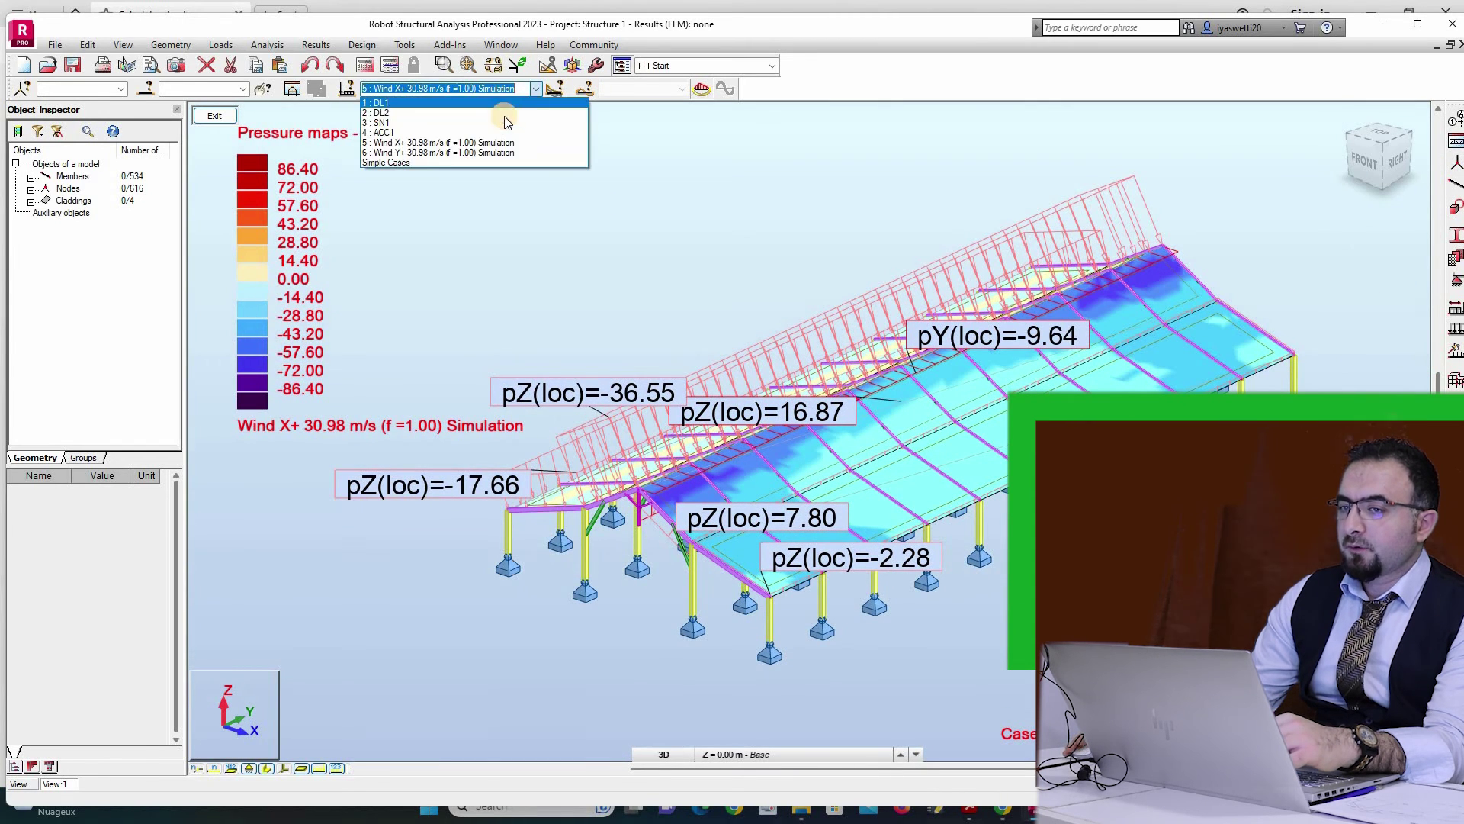
{"action": "left_click", "coordinate": [488, 114]}
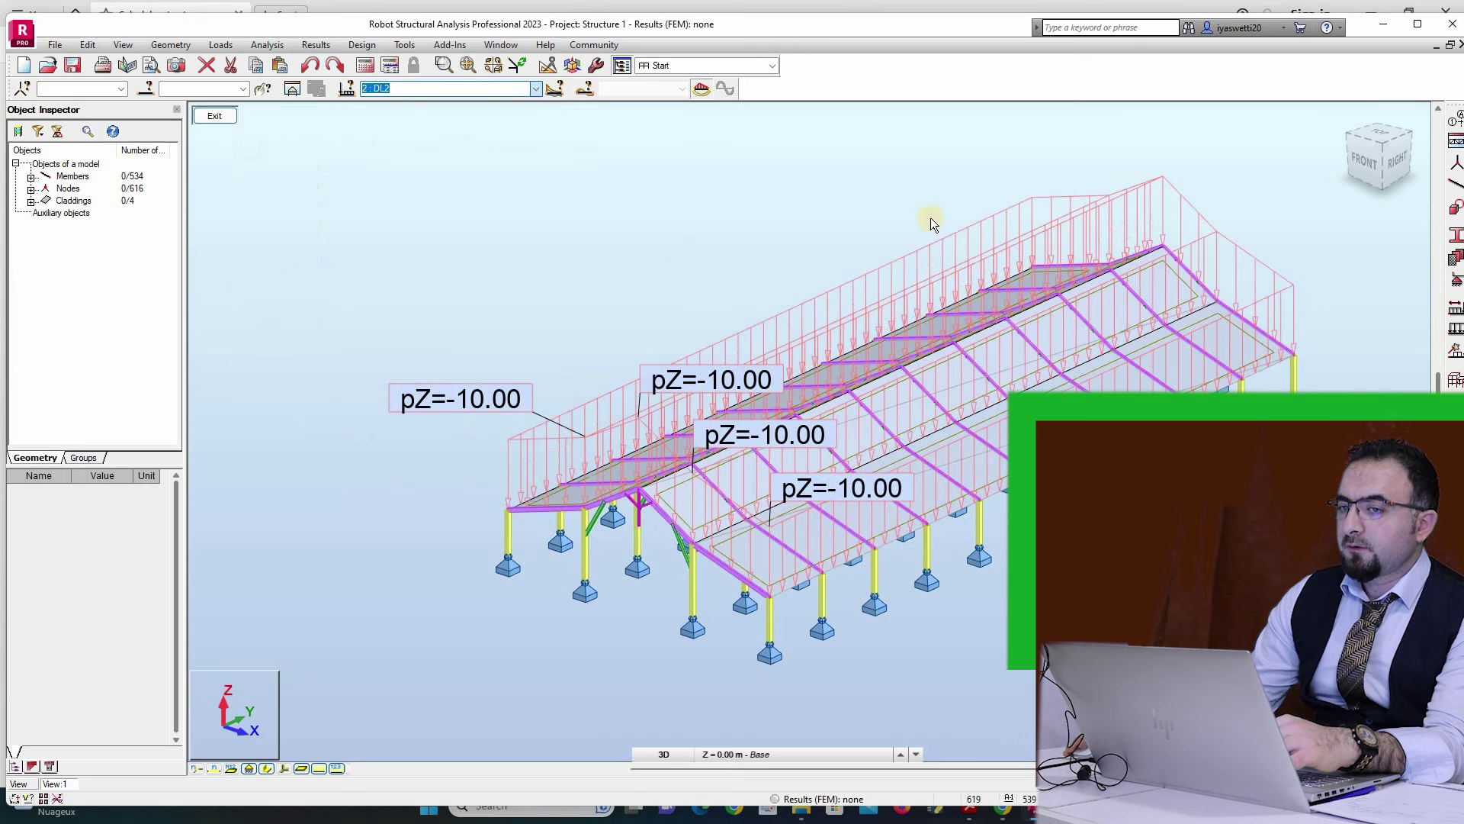
{"action": "left_click", "coordinate": [695, 149]}
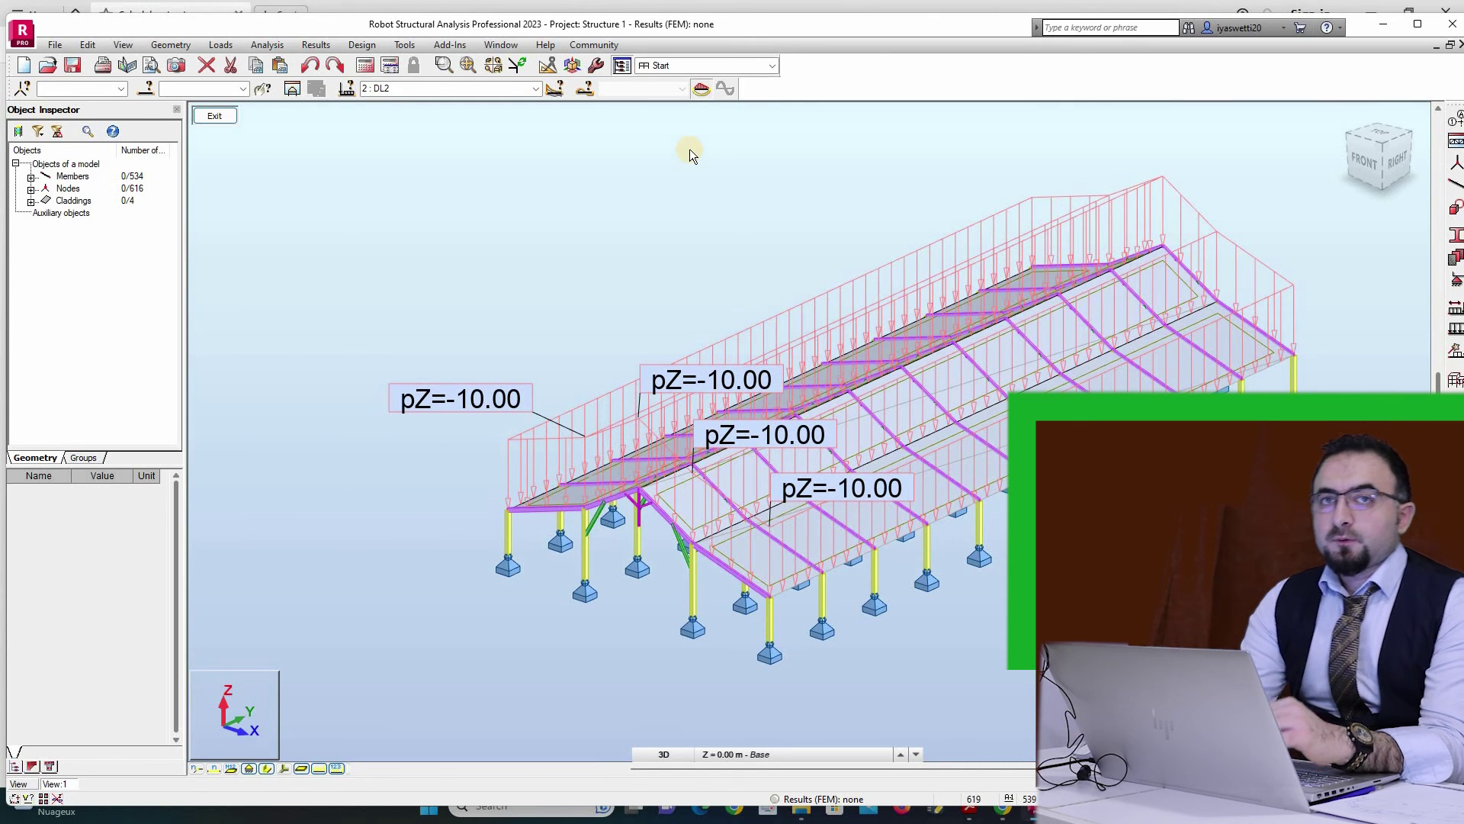